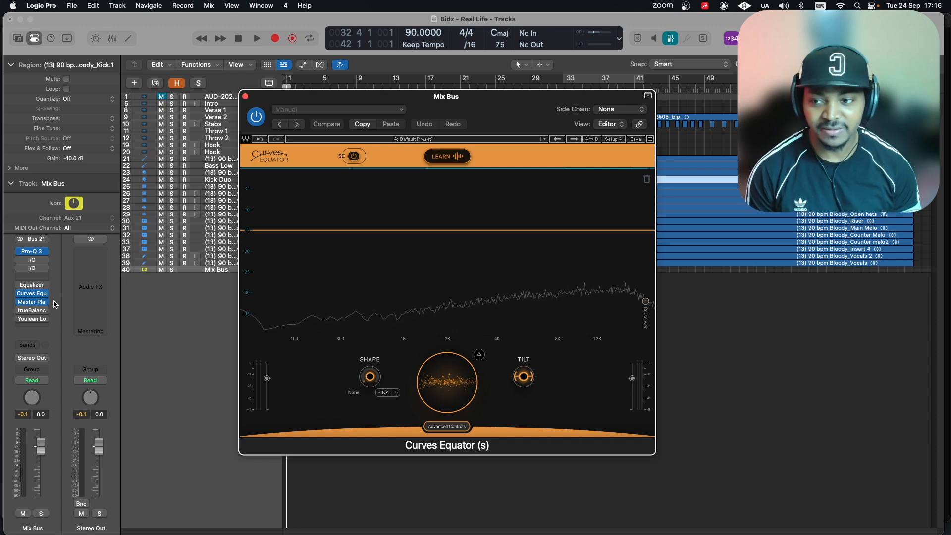
Step: Open the Equalizer plug-in on the Mix Bus for a look and close it again
{"action": "left_click", "coordinate": [31, 286]}
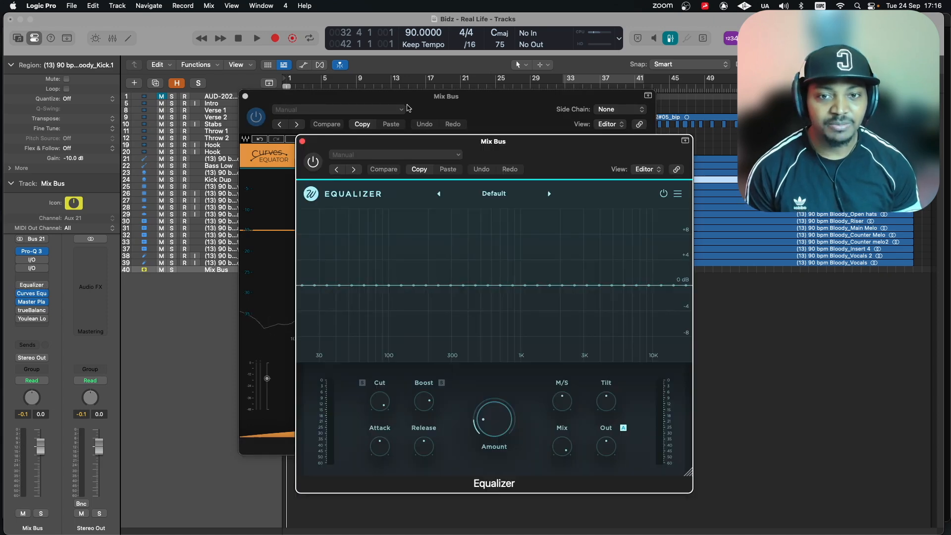
{"action": "left_click", "coordinate": [302, 141]}
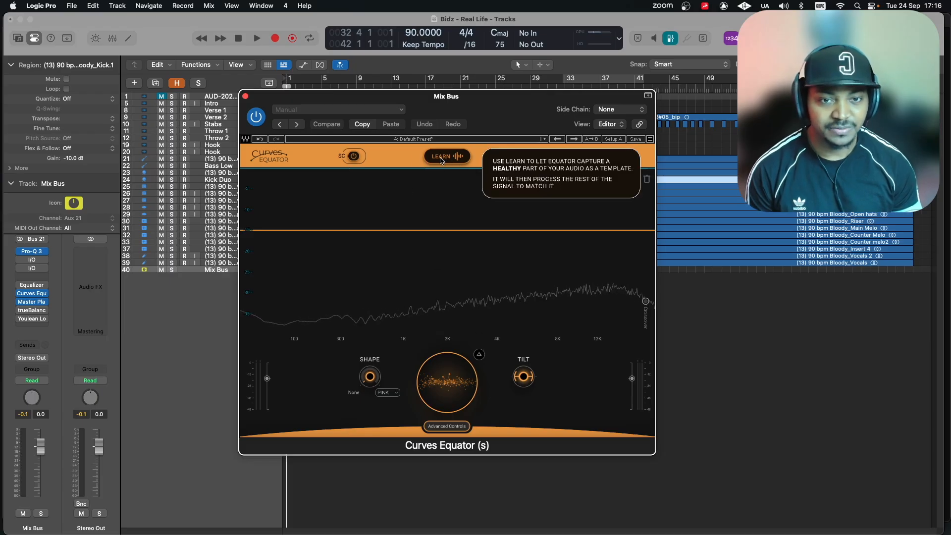
Step: Switch Curves Equator's sidechain on and off again, and view the available side chain sources without choosing one
{"action": "left_click", "coordinate": [353, 157]}
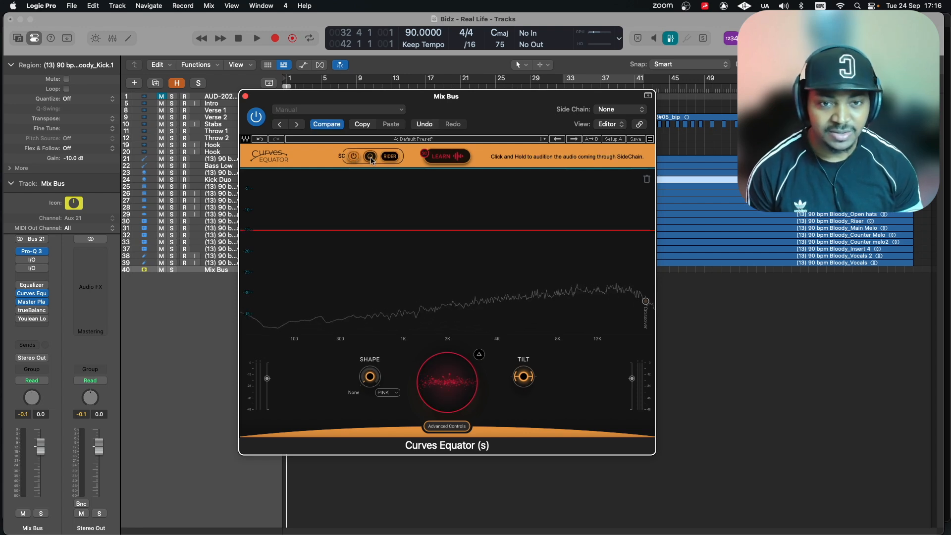
{"action": "left_click", "coordinate": [354, 157]}
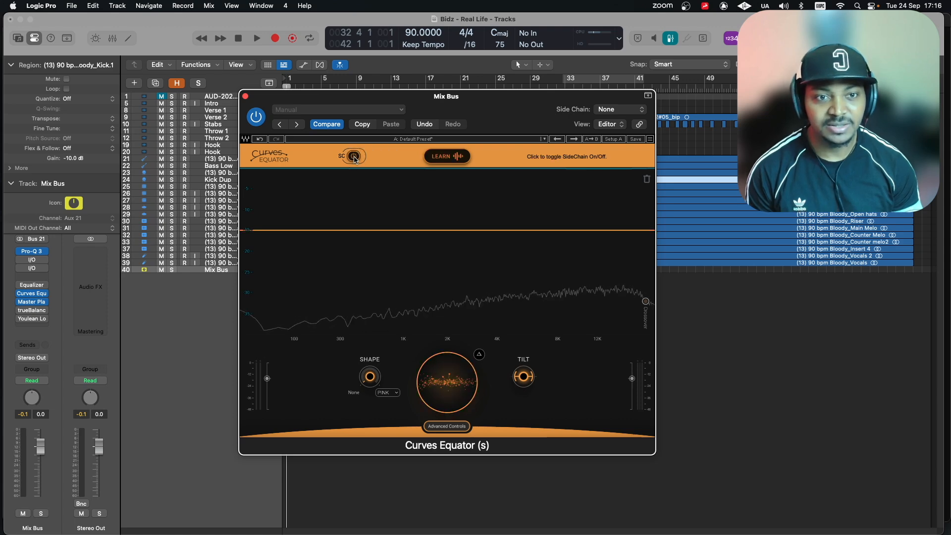
{"action": "left_click", "coordinate": [628, 109]}
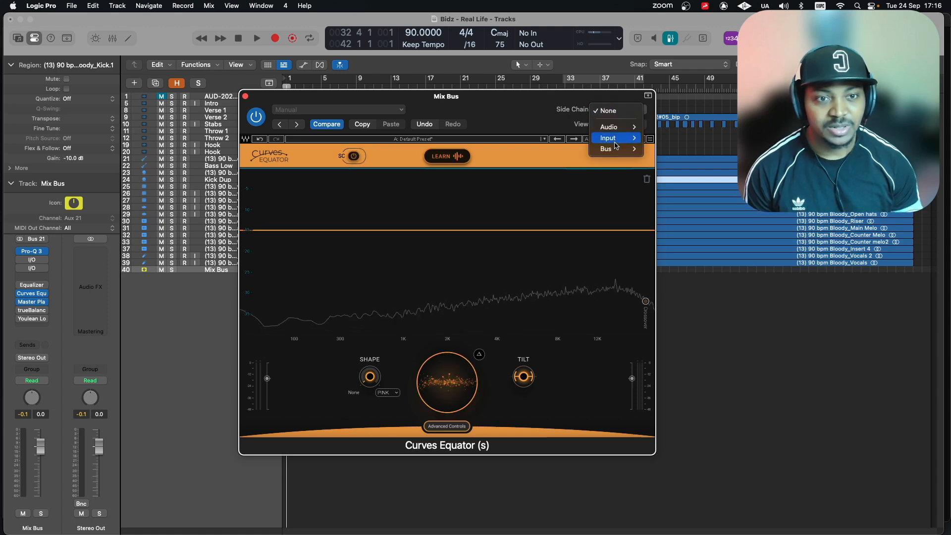
{"action": "mouse_move", "coordinate": [612, 147]}
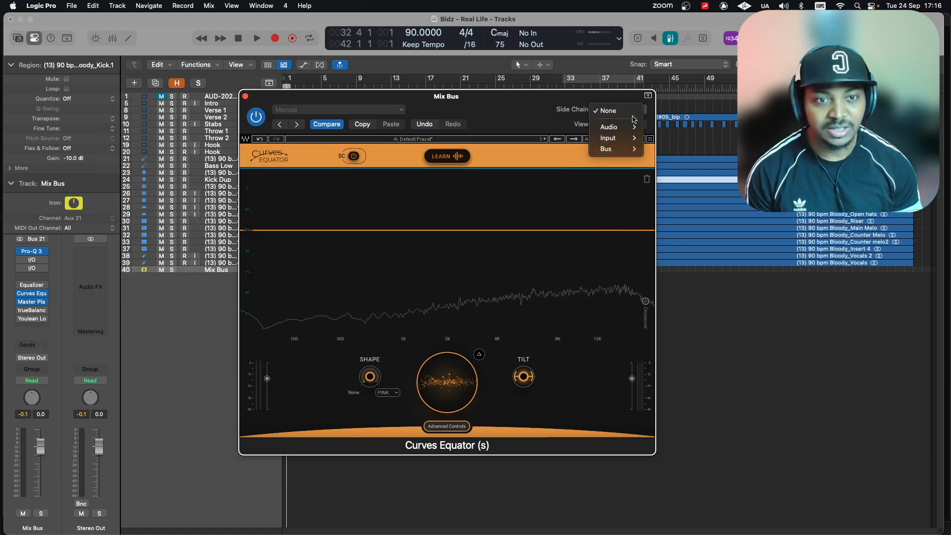
{"action": "left_click", "coordinate": [530, 125]}
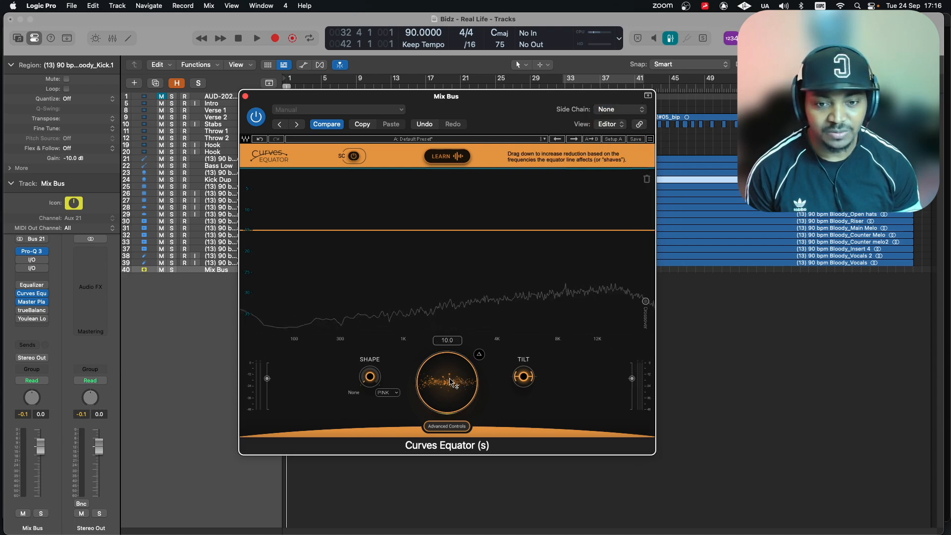
Step: Lower the threshold line and try the Shape amount with the Flat curve, returning to Pink with Shape at None
{"action": "left_click_drag", "start_coordinate": [449, 382], "coordinate": [468, 357]}
{"action": "left_click_drag", "start_coordinate": [372, 384], "coordinate": [378, 313]}
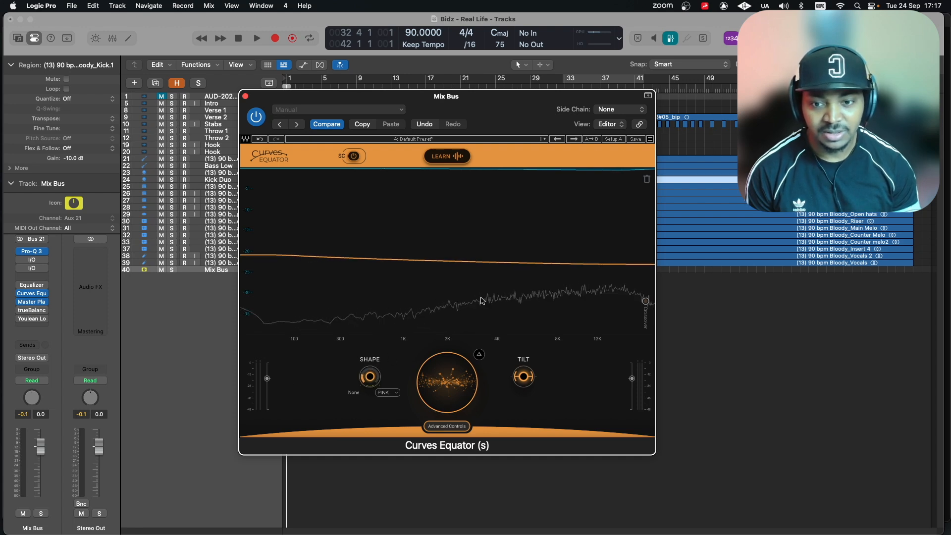
{"action": "left_click", "coordinate": [388, 394]}
{"action": "left_click", "coordinate": [391, 394]}
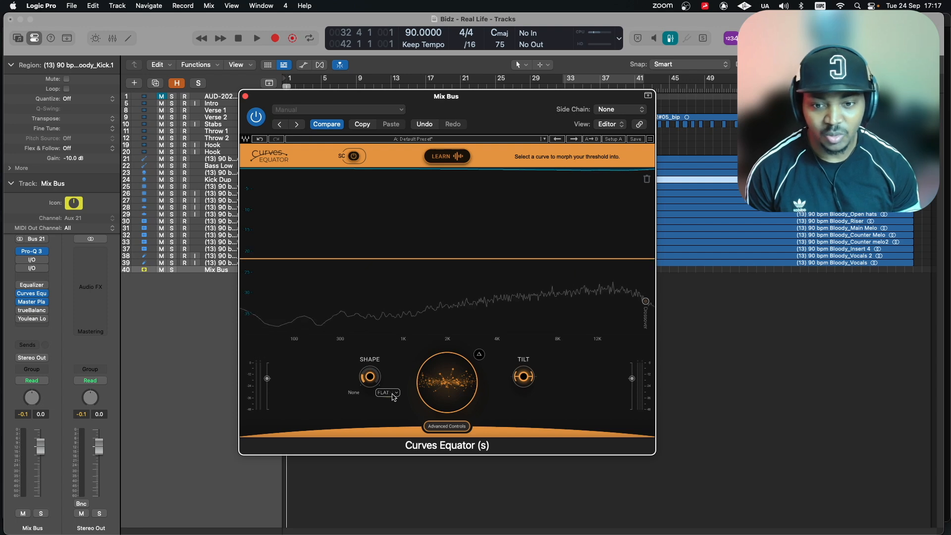
{"action": "left_click", "coordinate": [389, 395]}
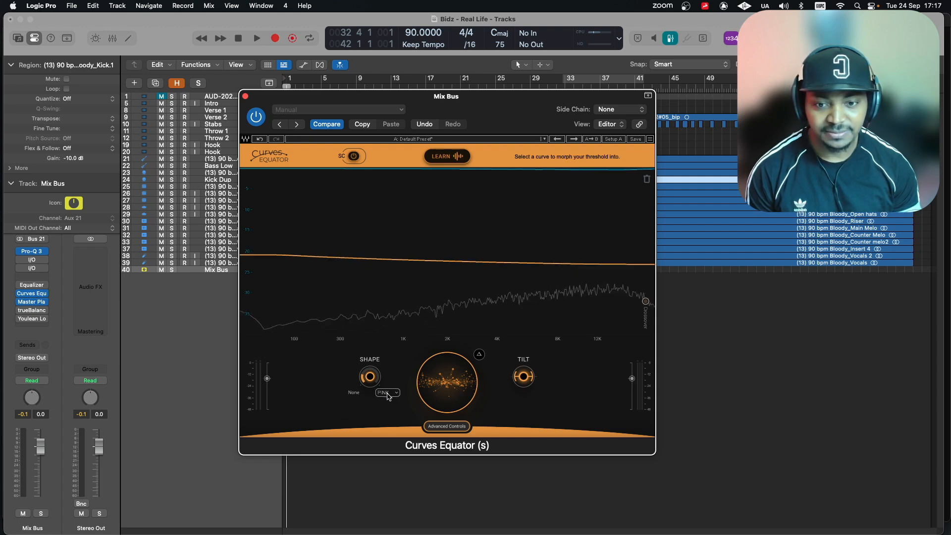
{"action": "left_click_drag", "start_coordinate": [372, 379], "coordinate": [396, 442]}
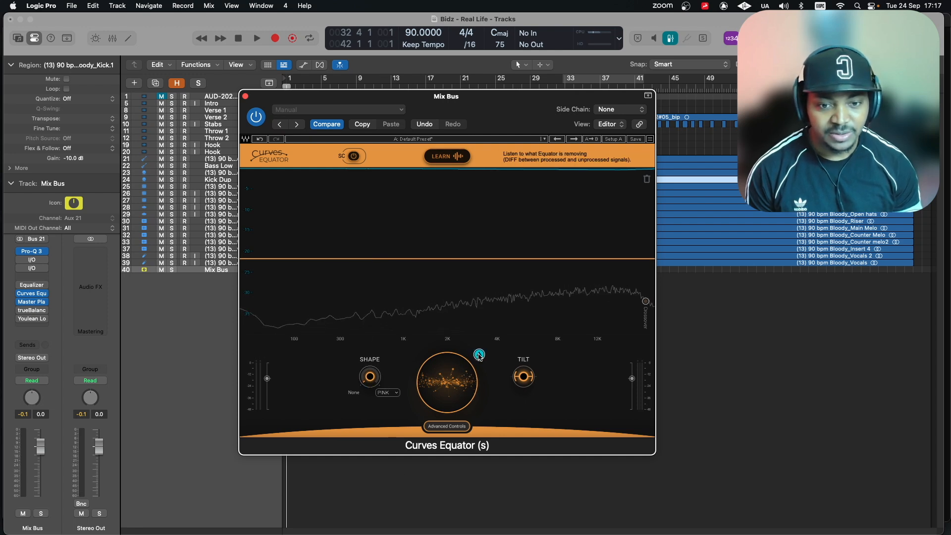
Step: Try a Tilt of 7.7 and an output trim of about -6.3 dB, reset both, and check the input trim
{"action": "left_click_drag", "start_coordinate": [524, 377], "coordinate": [538, 319]}
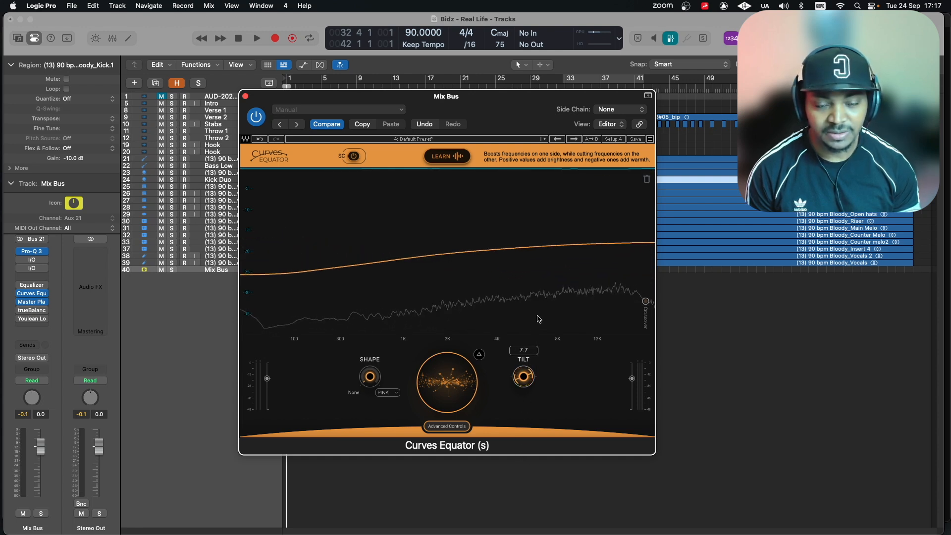
{"action": "left_click", "coordinate": [524, 379], "text": "alt"}
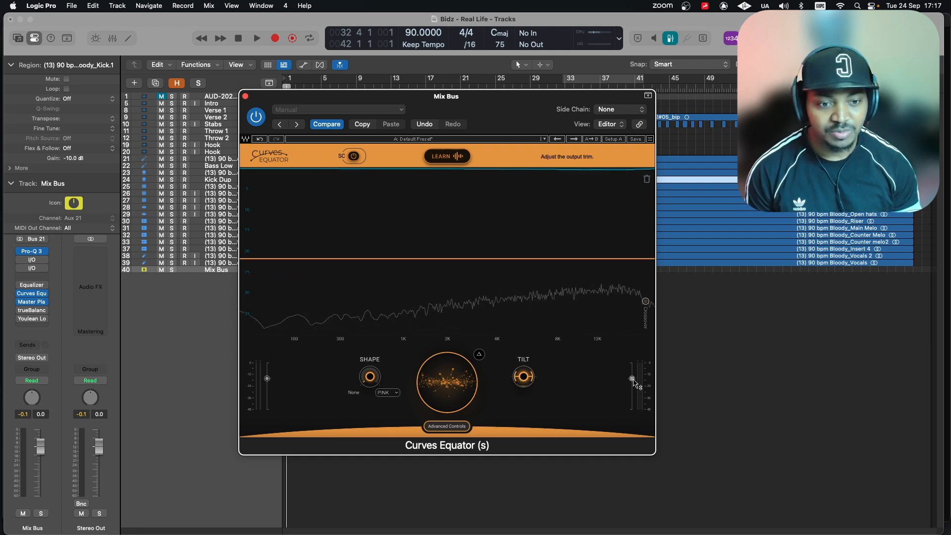
{"action": "left_click_drag", "start_coordinate": [631, 380], "coordinate": [633, 391]}
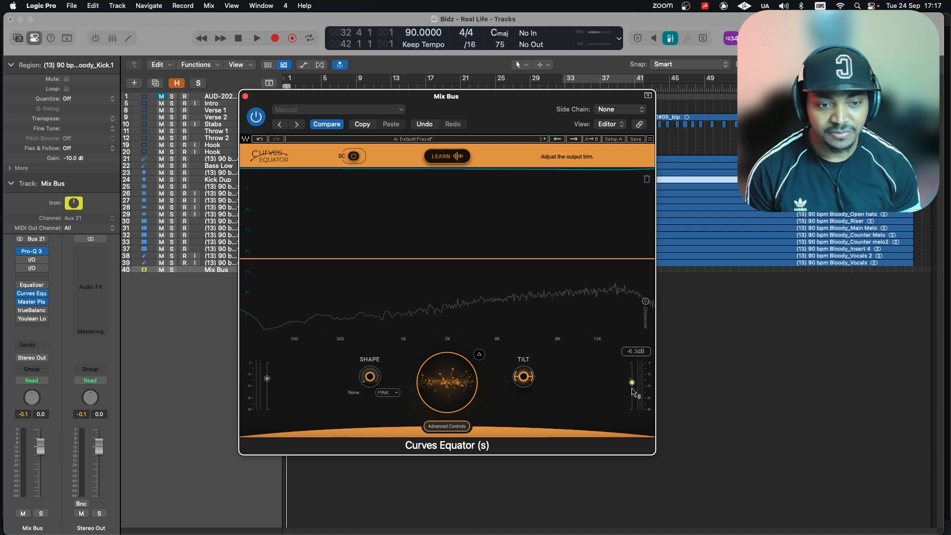
{"action": "left_click", "coordinate": [267, 379]}
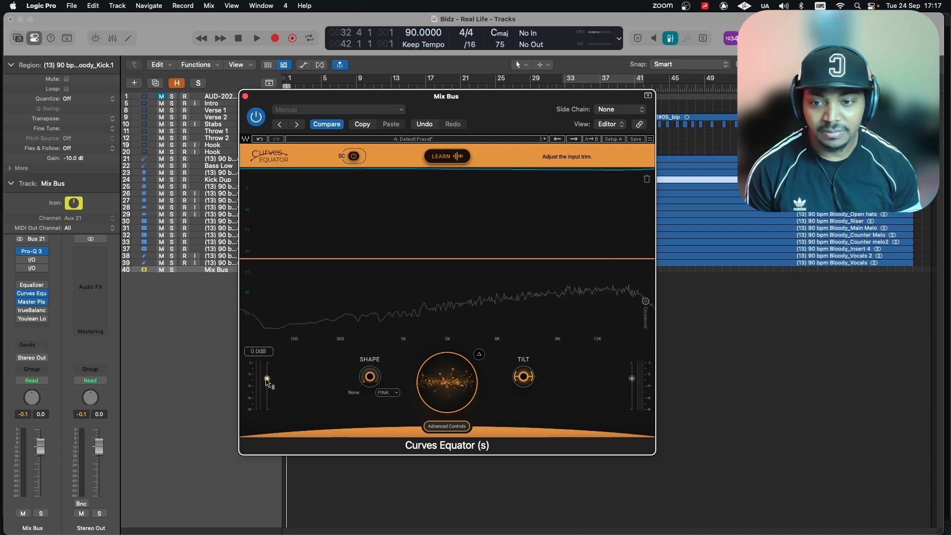
Step: Show Curves Equator's advanced controls and examine the Curve Smooth setting
{"action": "left_click", "coordinate": [459, 431]}
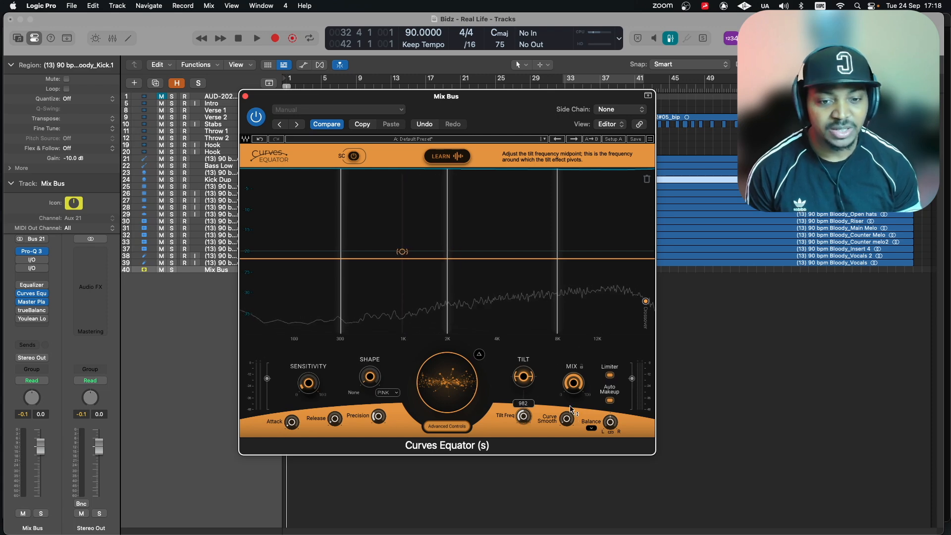
{"action": "left_click_drag", "start_coordinate": [570, 402], "coordinate": [570, 401]}
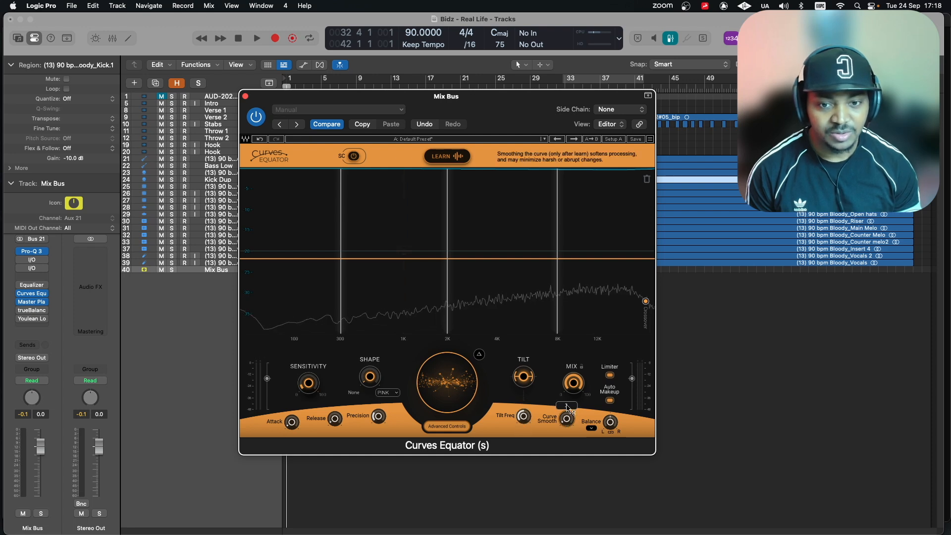
Step: Try the L/R (Split) and M/S stereo processing modes, and set the mode back to Linked
{"action": "left_click", "coordinate": [592, 428]}
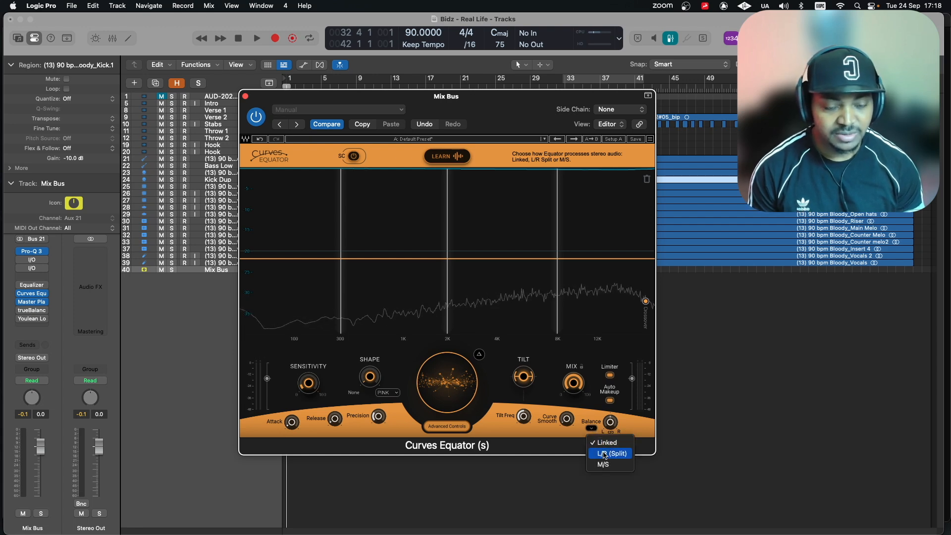
{"action": "left_click", "coordinate": [612, 454]}
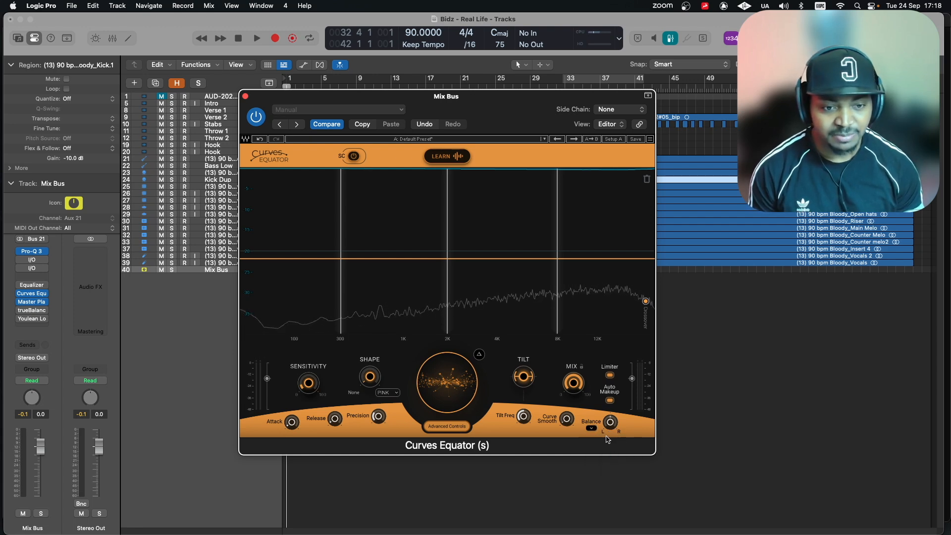
{"action": "left_click", "coordinate": [592, 429]}
{"action": "left_click", "coordinate": [602, 465]}
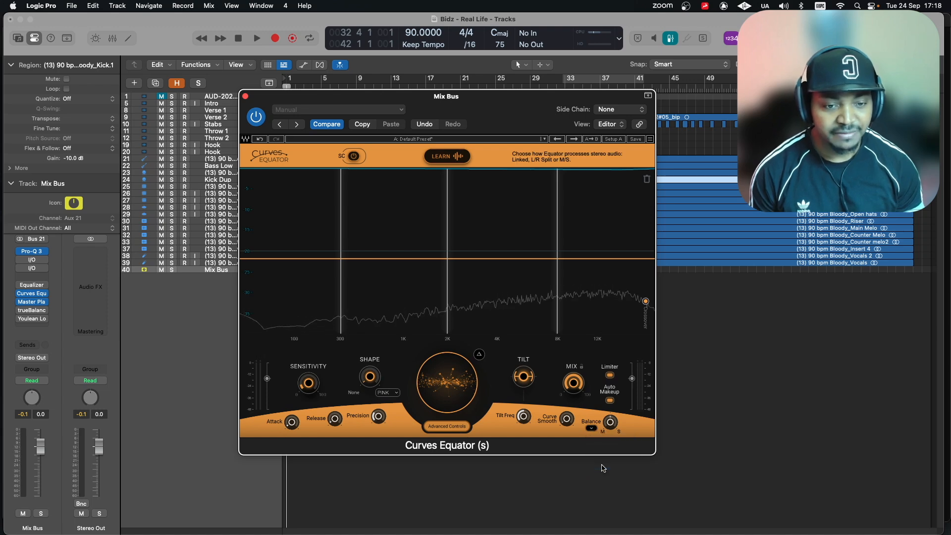
{"action": "left_click", "coordinate": [594, 429]}
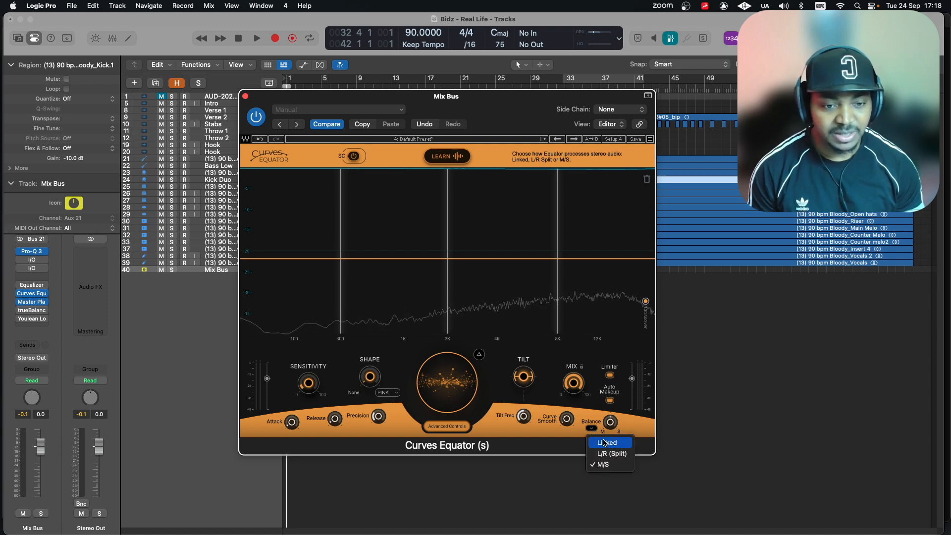
{"action": "left_click", "coordinate": [604, 442]}
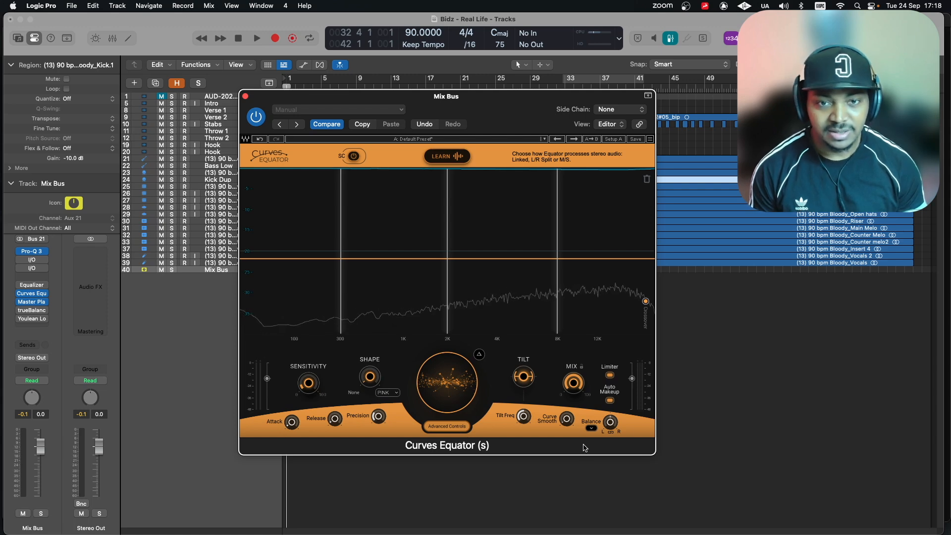
Step: Reposition the Curves Equator window, play the song while raising the threshold to 12.5, stop playback and fine-tune it to 14.0
{"action": "left_click_drag", "start_coordinate": [386, 98], "coordinate": [360, 164]}
{"action": "mouse_move", "coordinate": [37, 304]}
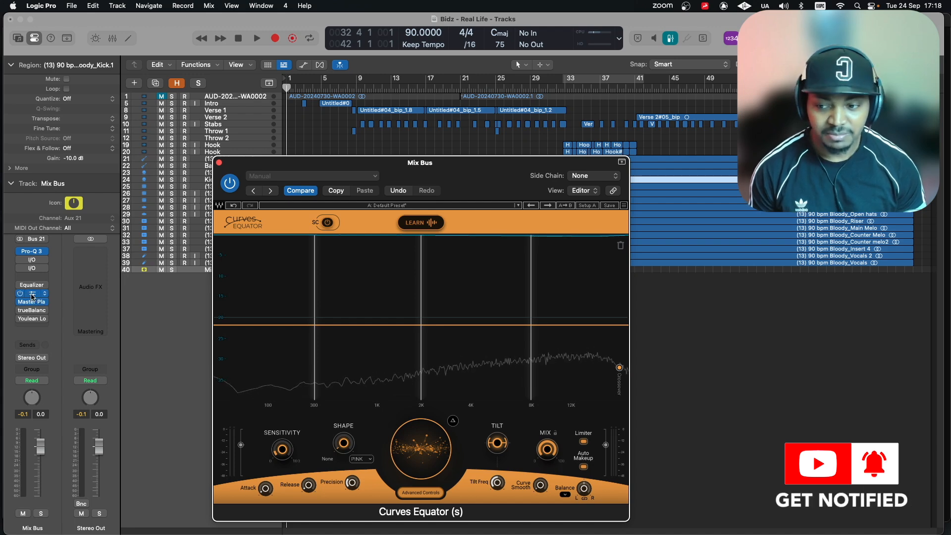
{"action": "left_click_drag", "start_coordinate": [553, 189], "coordinate": [552, 143]}
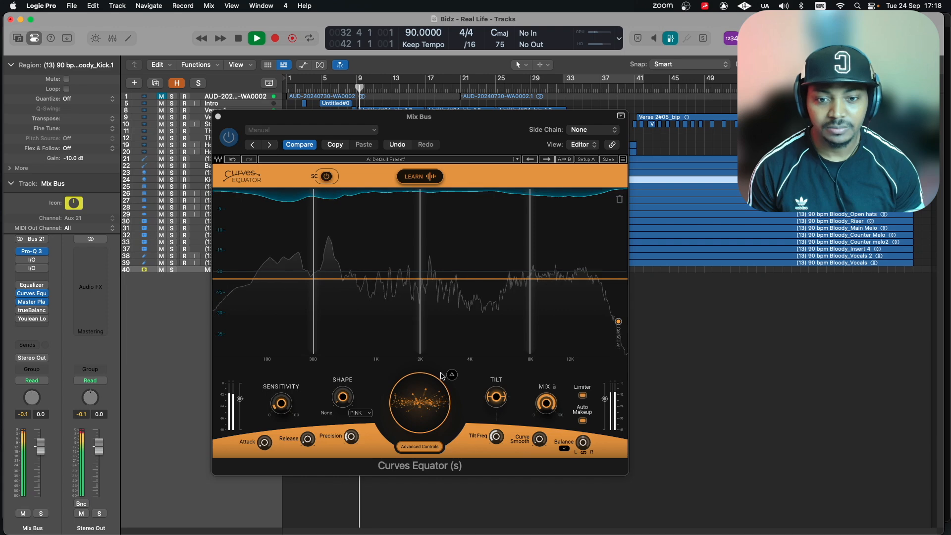
{"action": "left_click_drag", "start_coordinate": [428, 410], "coordinate": [465, 326]}
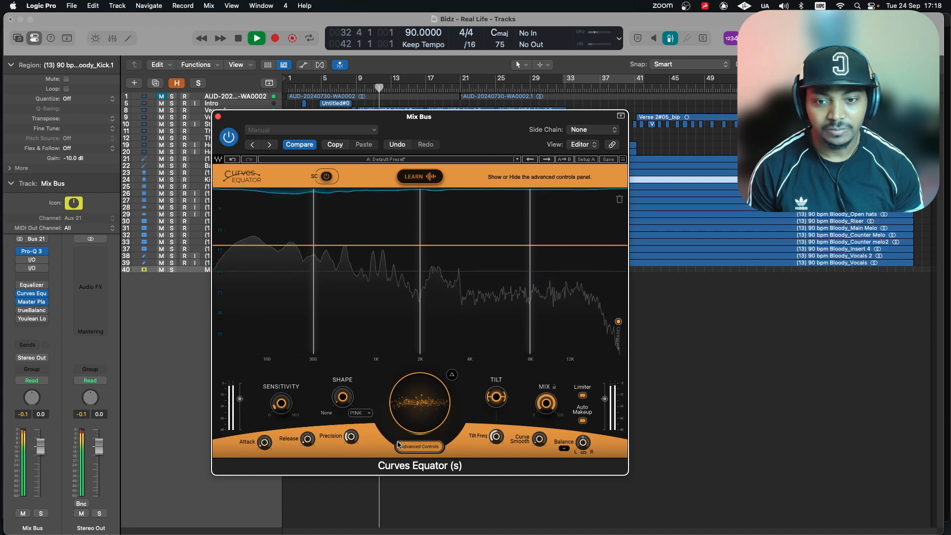
{"action": "key", "text": "space"}
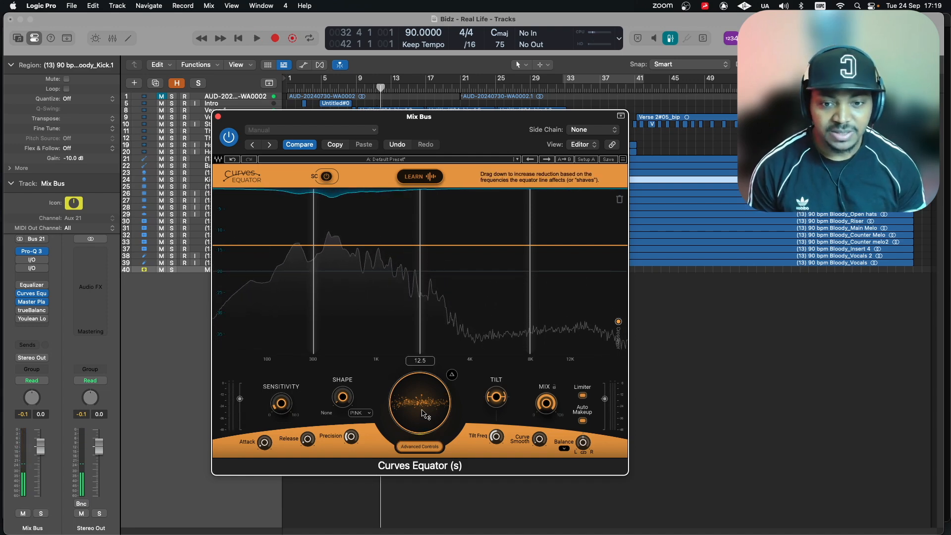
{"action": "mouse_move", "coordinate": [423, 413]}
{"action": "left_mouse_down"}
{"action": "mouse_move", "coordinate": [429, 393]}
{"action": "mouse_move", "coordinate": [423, 413]}
{"action": "left_mouse_up"}
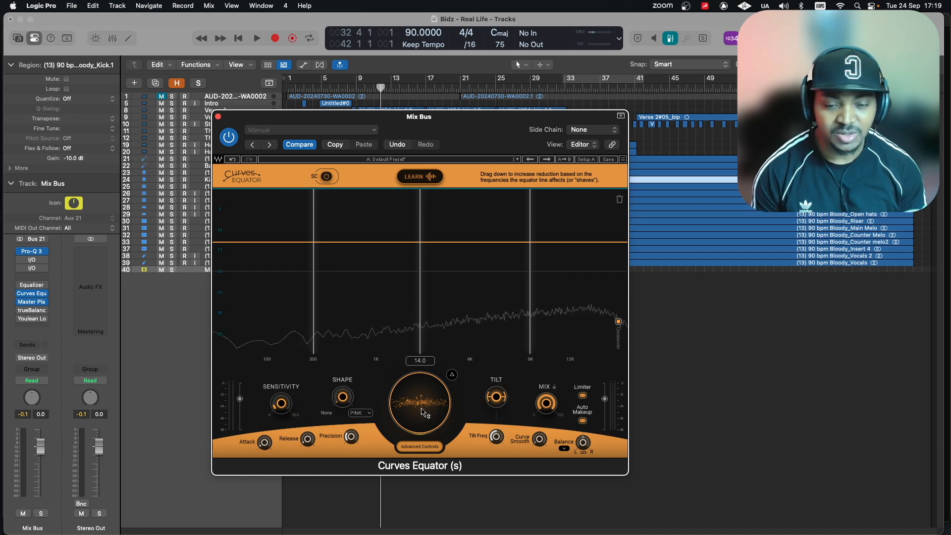
Step: Open the Mix Bus Equalizer again for comparison and close it
{"action": "left_click", "coordinate": [33, 285]}
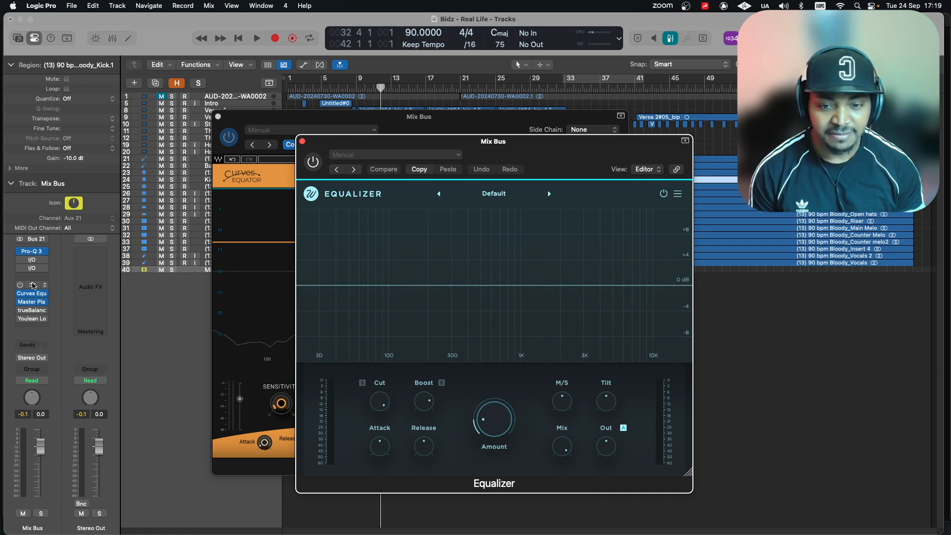
{"action": "left_click", "coordinate": [33, 285]}
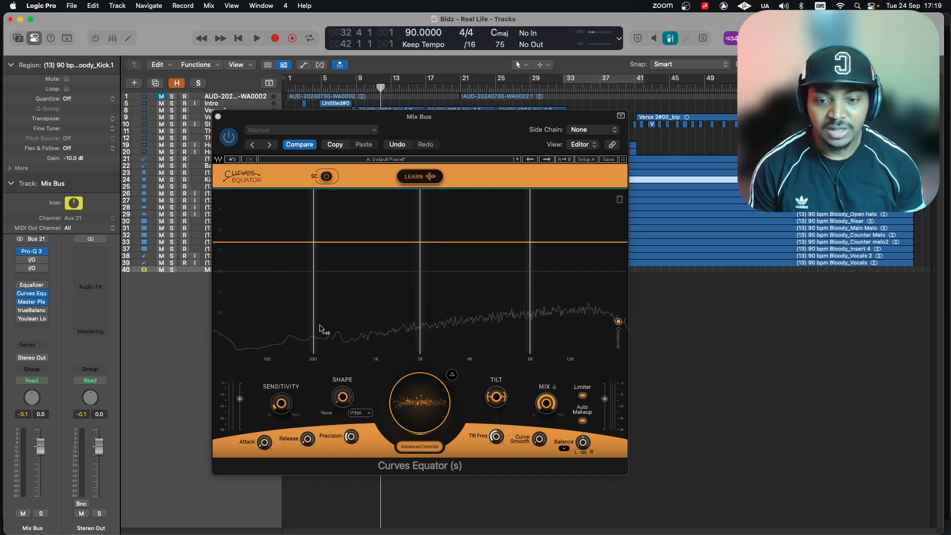
Step: Raise Curves Equator's threshold to 40.0 while listening to the song, and stop playback
{"action": "left_click_drag", "start_coordinate": [414, 407], "coordinate": [438, 338]}
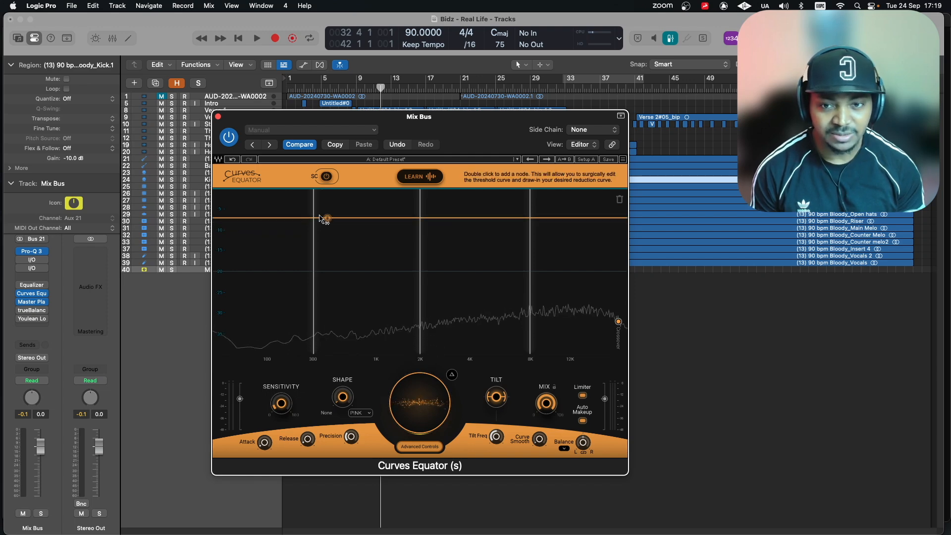
{"action": "key", "text": "space"}
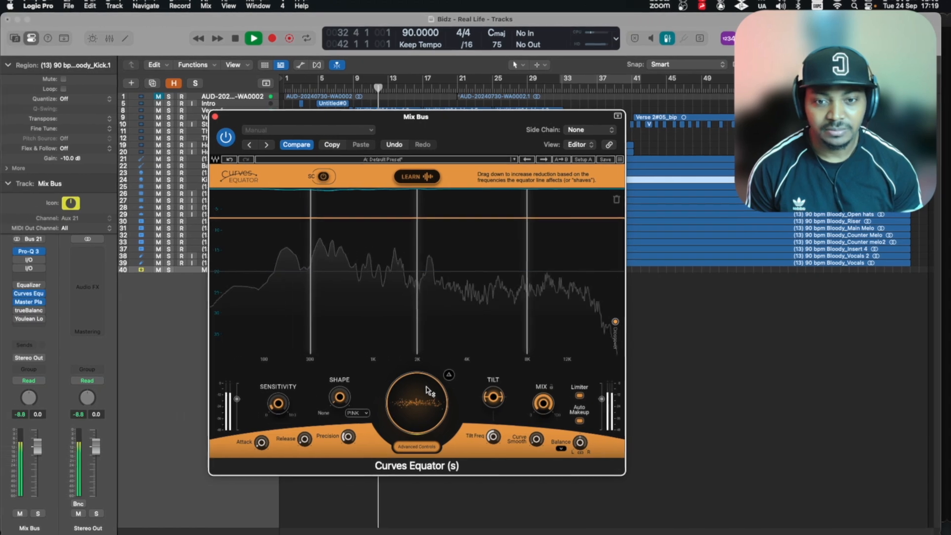
{"action": "left_click_drag", "start_coordinate": [430, 396], "coordinate": [435, 369]}
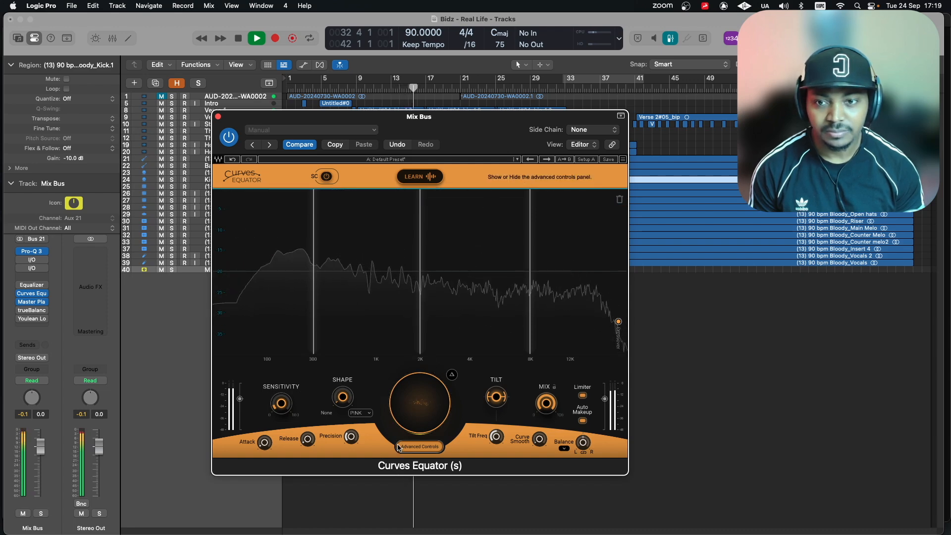
{"action": "mouse_move", "coordinate": [401, 412]}
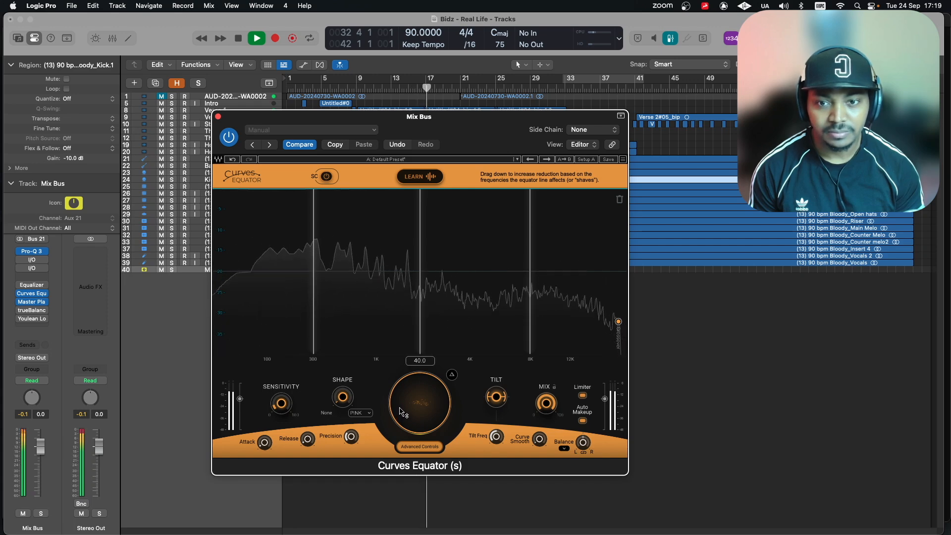
{"action": "key", "text": "space"}
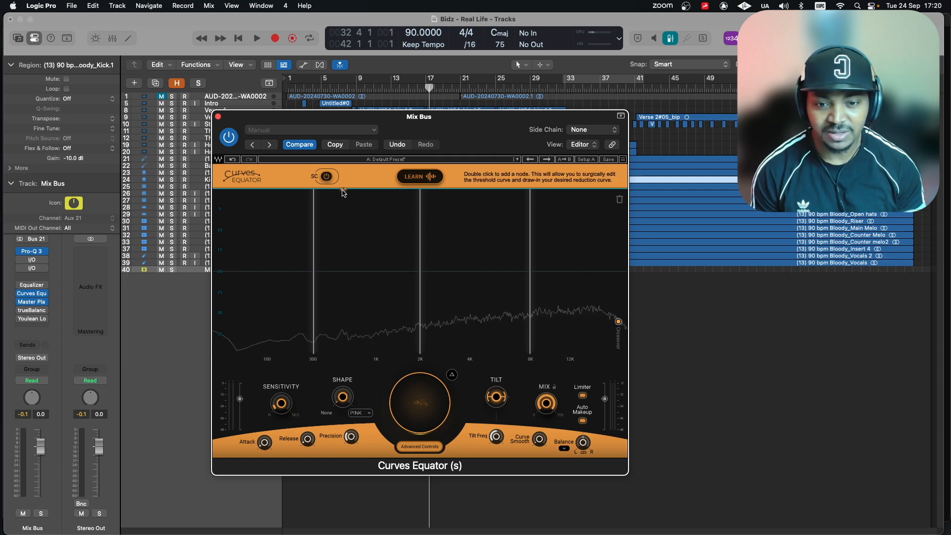
Step: Move the second crossover to about 2375 Hz and shift the third crossover slightly above 8 kHz
{"action": "mouse_move", "coordinate": [420, 248]}
{"action": "left_mouse_down"}
{"action": "mouse_move", "coordinate": [358, 248]}
{"action": "mouse_move", "coordinate": [463, 244]}
{"action": "mouse_move", "coordinate": [430, 244]}
{"action": "left_mouse_up"}
{"action": "mouse_move", "coordinate": [530, 244]}
{"action": "left_mouse_down"}
{"action": "mouse_move", "coordinate": [574, 242]}
{"action": "mouse_move", "coordinate": [534, 246]}
{"action": "left_mouse_up"}
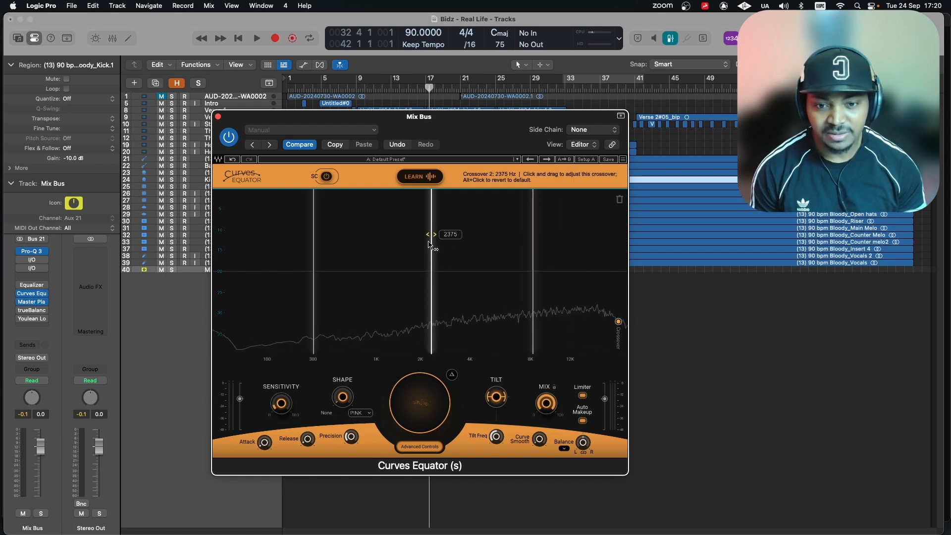
Step: Set the second crossover to about 2 kHz, the third to about 8 kHz, and the first to 249 Hz
{"action": "left_click_drag", "start_coordinate": [431, 244], "coordinate": [414, 245]}
{"action": "left_click_drag", "start_coordinate": [532, 251], "coordinate": [529, 251]}
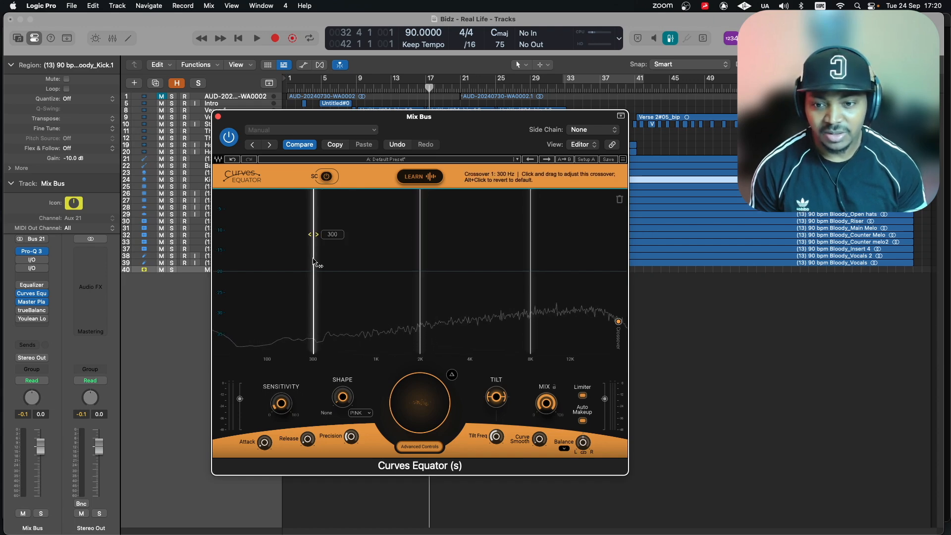
{"action": "mouse_move", "coordinate": [314, 262]}
{"action": "left_mouse_down"}
{"action": "mouse_move", "coordinate": [295, 262]}
{"action": "mouse_move", "coordinate": [303, 263]}
{"action": "left_mouse_up"}
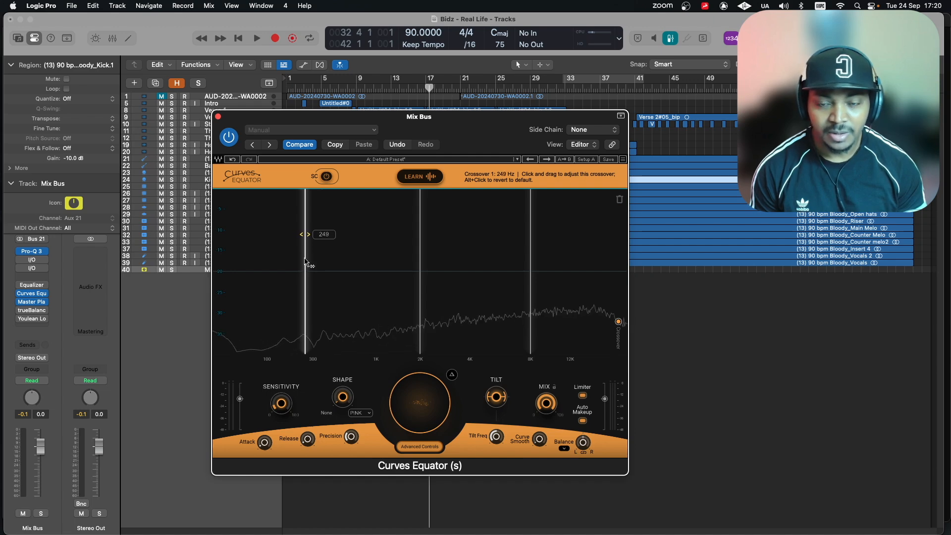
Step: Play the song and switch Curves Equator's bypass on and off to compare the processed and unprocessed mix
{"action": "key", "text": "space"}
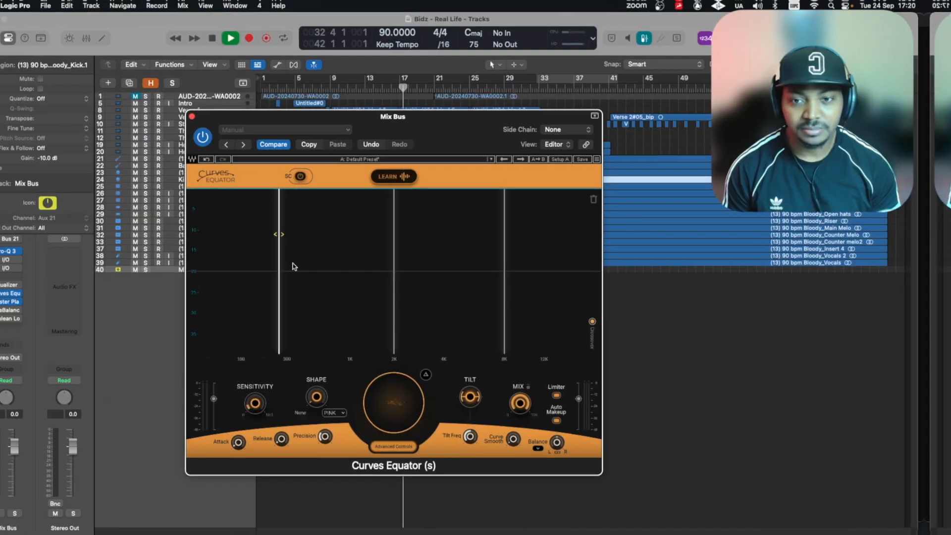
{"action": "mouse_move", "coordinate": [306, 271]}
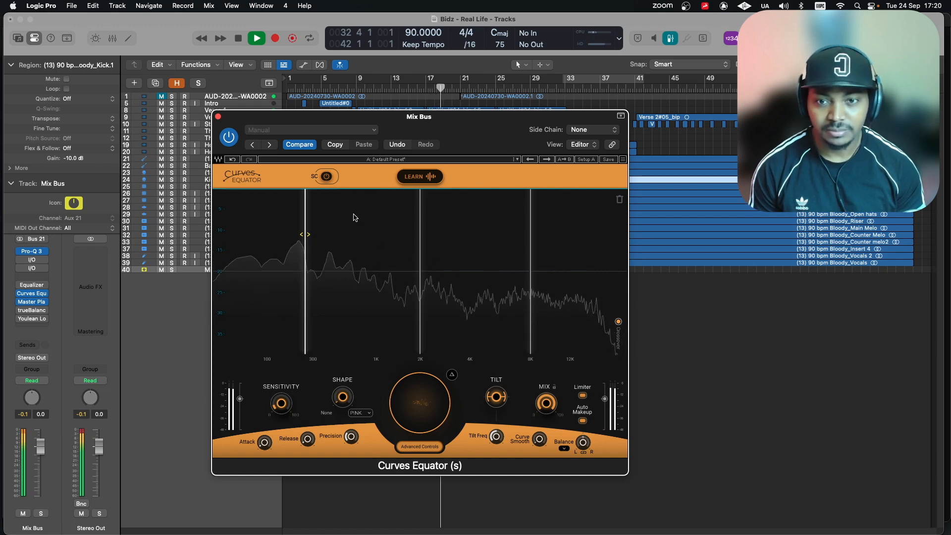
{"action": "left_click", "coordinate": [229, 137]}
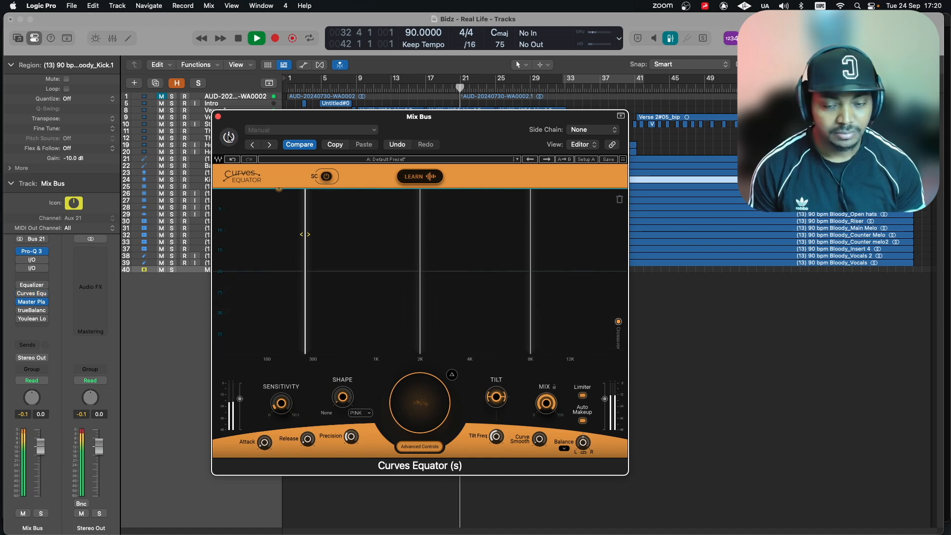
{"action": "left_click", "coordinate": [228, 137]}
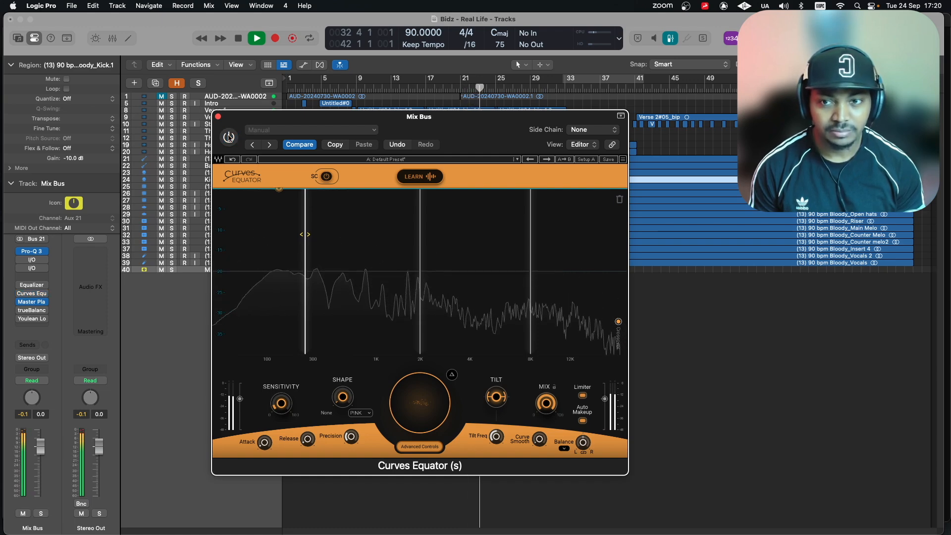
{"action": "left_click", "coordinate": [229, 138]}
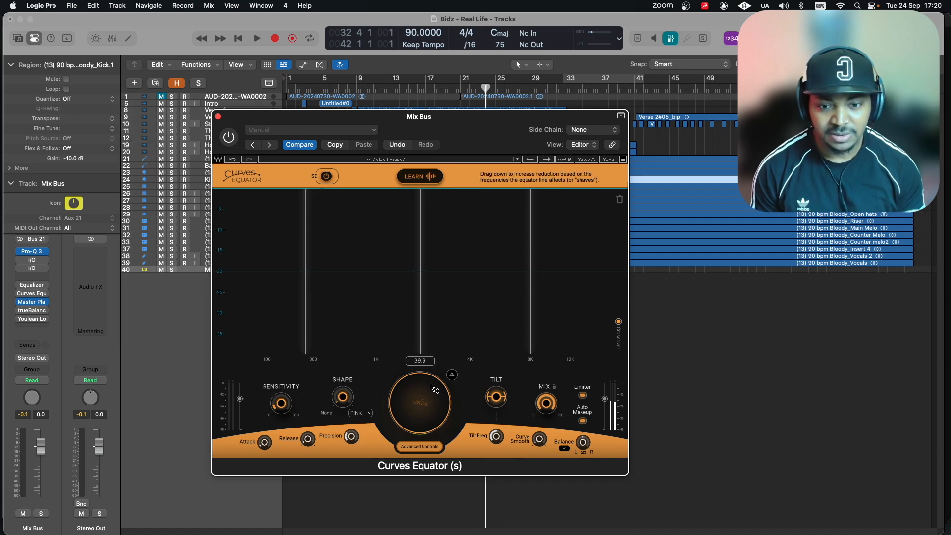
Step: Try a stronger threshold, restore the lighter reduction, and toggle the Advanced Controls off and on
{"action": "left_click_drag", "start_coordinate": [432, 386], "coordinate": [432, 436]}
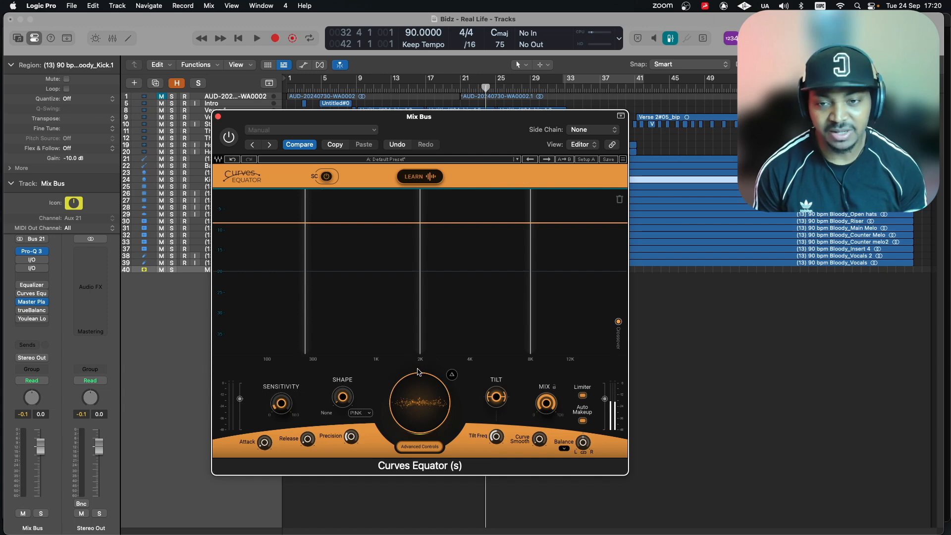
{"action": "left_click_drag", "start_coordinate": [423, 396], "coordinate": [430, 237]}
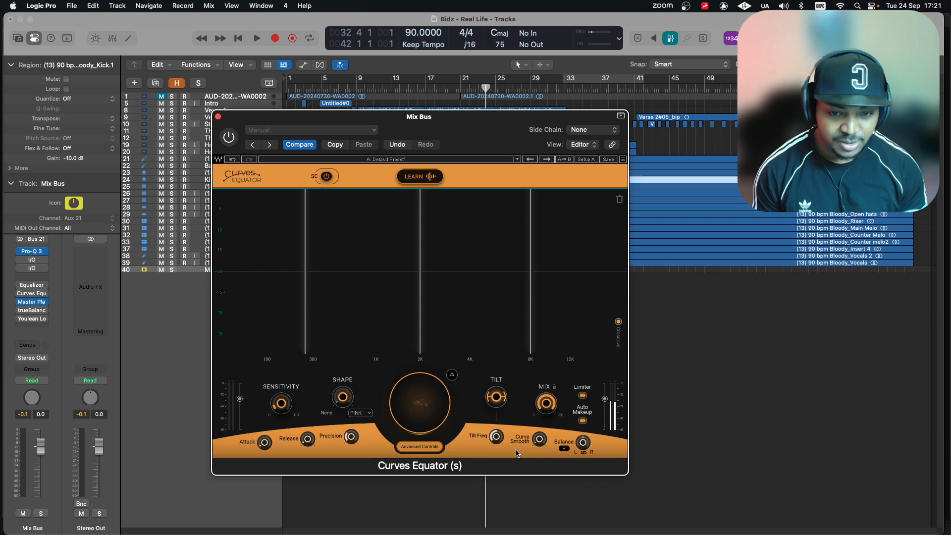
{"action": "left_click", "coordinate": [429, 448]}
{"action": "left_click", "coordinate": [428, 447]}
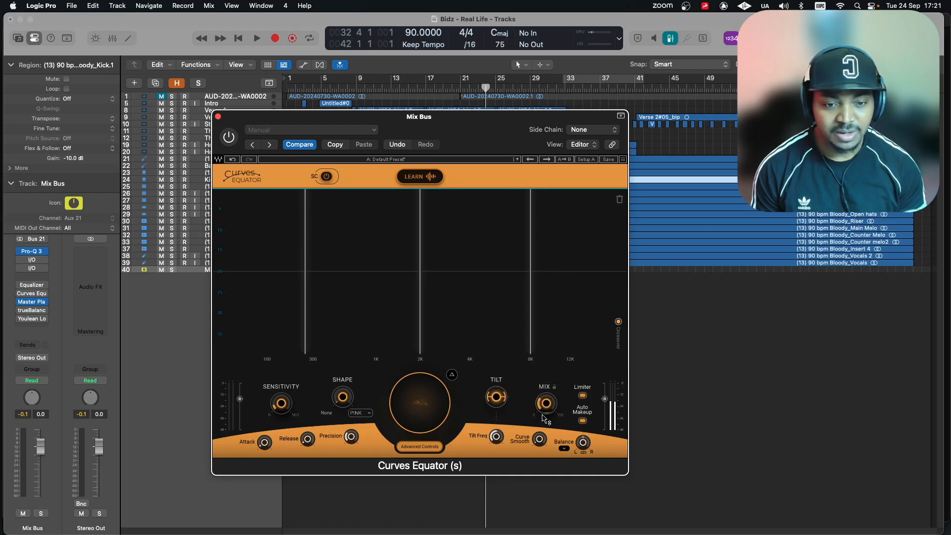
Step: Lower Curves Equator's Mix amount, play the song while toggling bypass to compare, and stop playback
{"action": "mouse_move", "coordinate": [542, 412]}
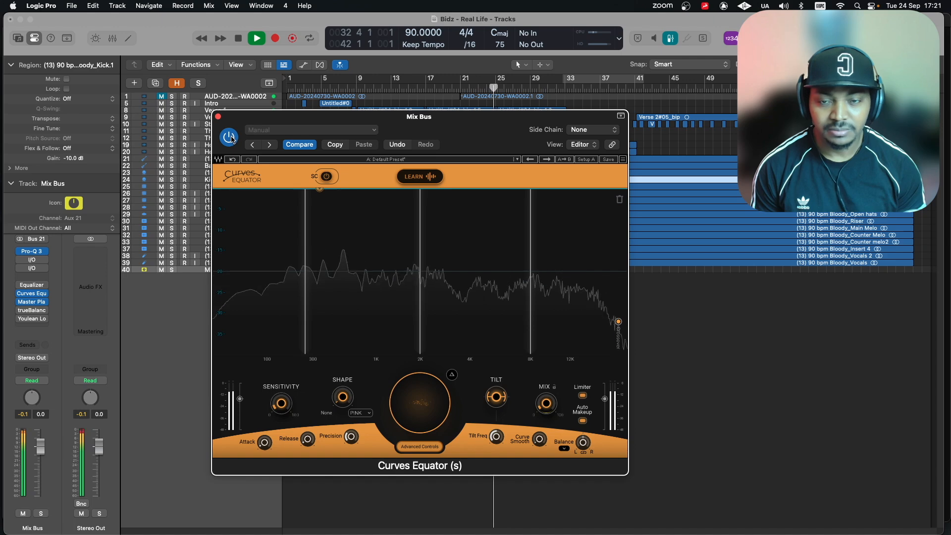
{"action": "left_click", "coordinate": [230, 138]}
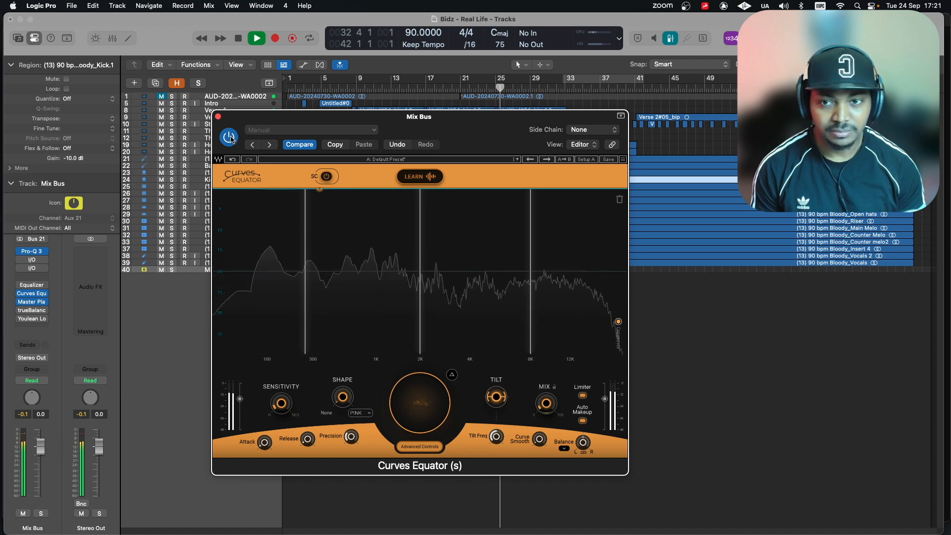
{"action": "left_click", "coordinate": [230, 137]}
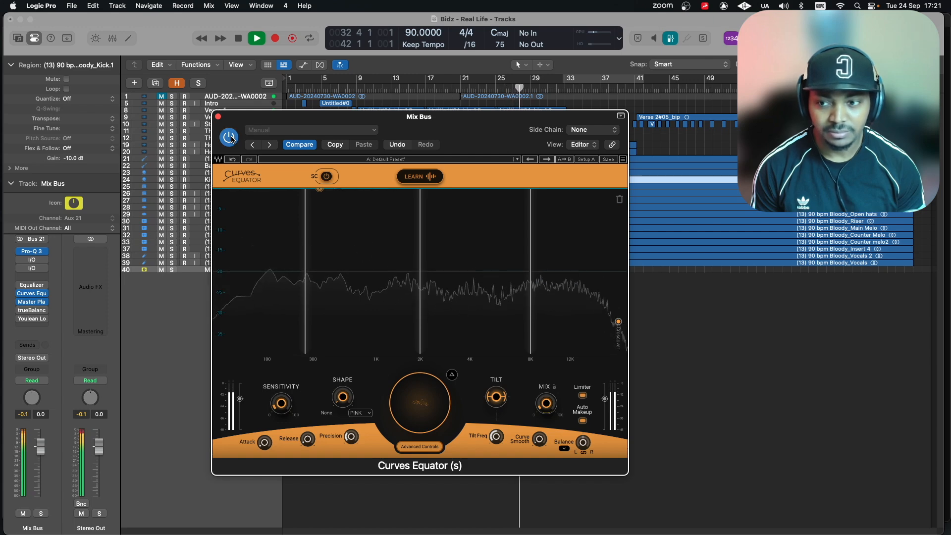
{"action": "left_click", "coordinate": [230, 138]}
{"action": "left_click", "coordinate": [229, 137]}
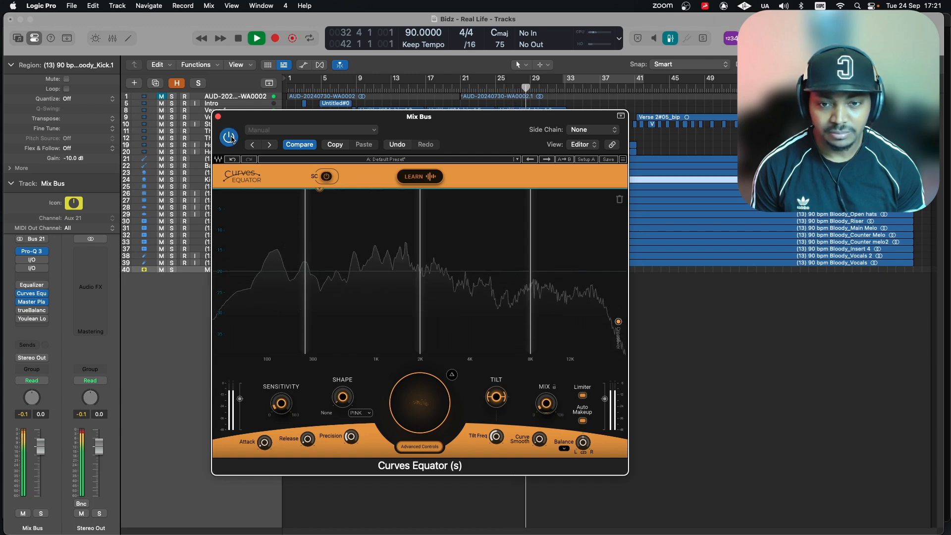
{"action": "key", "text": "space"}
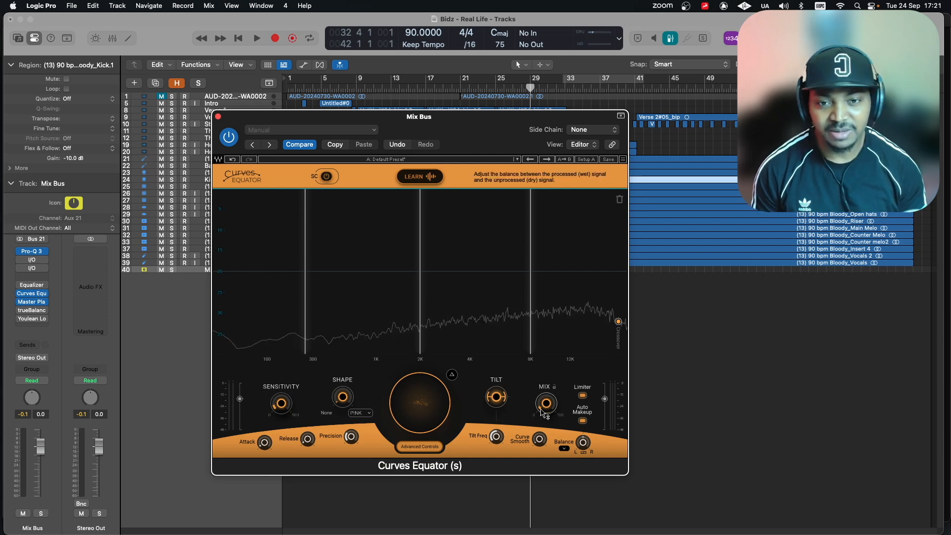
Step: Resume the song for another bypass comparison at the reduced Mix amount, and stop with the plug-in active
{"action": "key", "text": "space"}
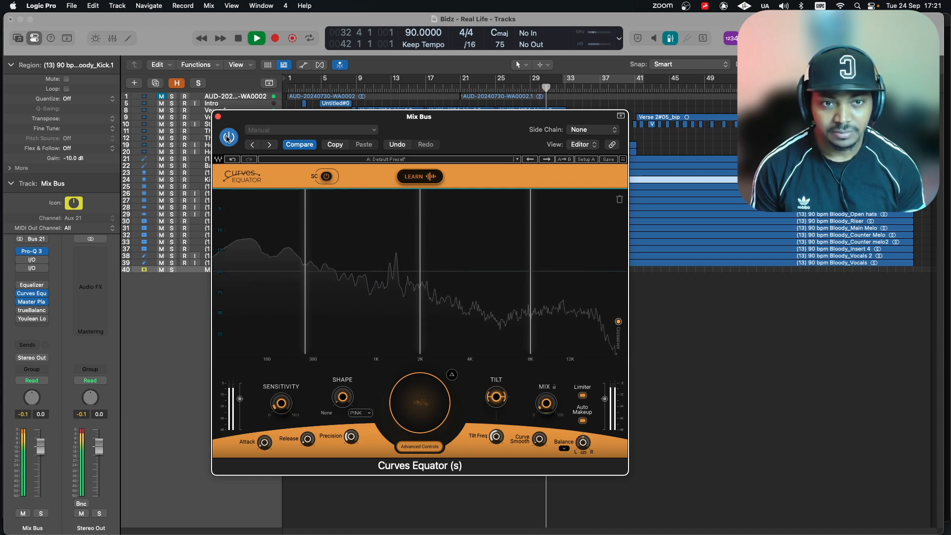
{"action": "left_click", "coordinate": [228, 138]}
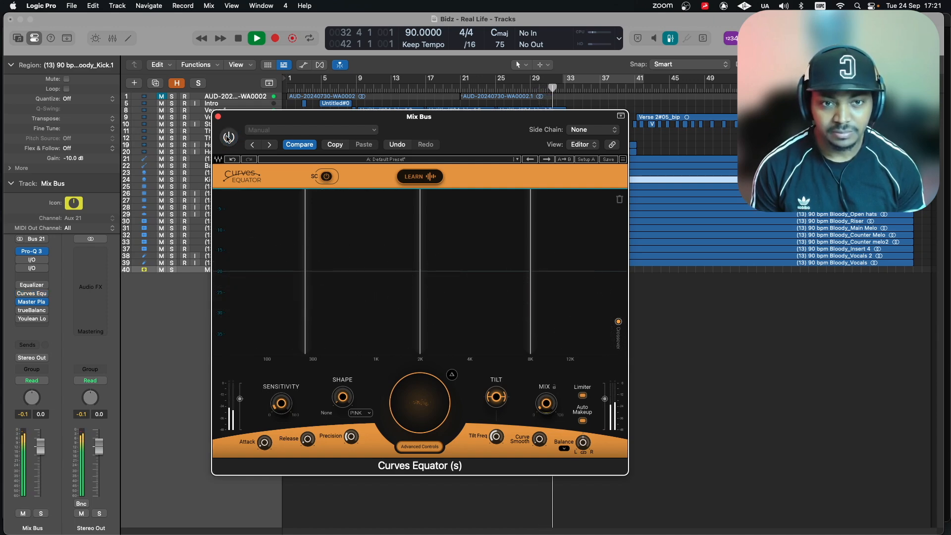
{"action": "left_click", "coordinate": [228, 138]}
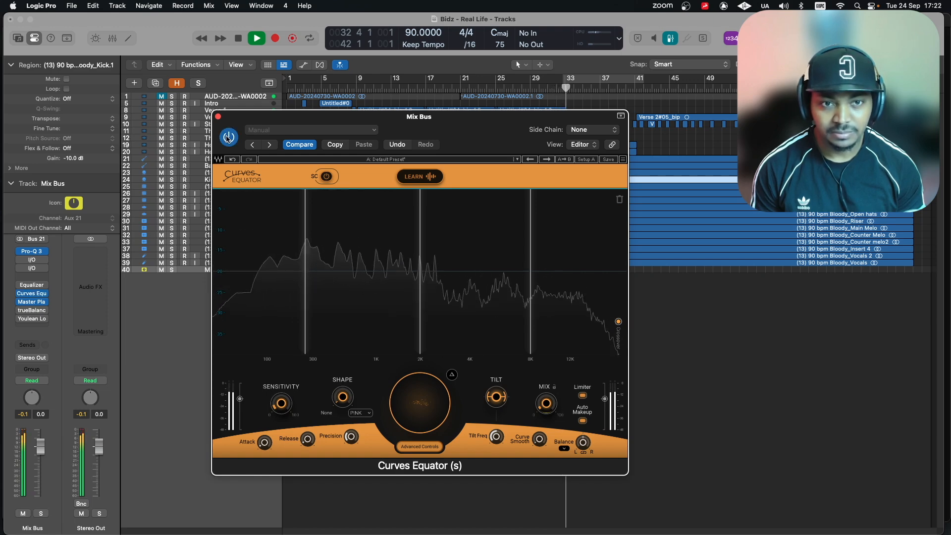
{"action": "key", "text": "space"}
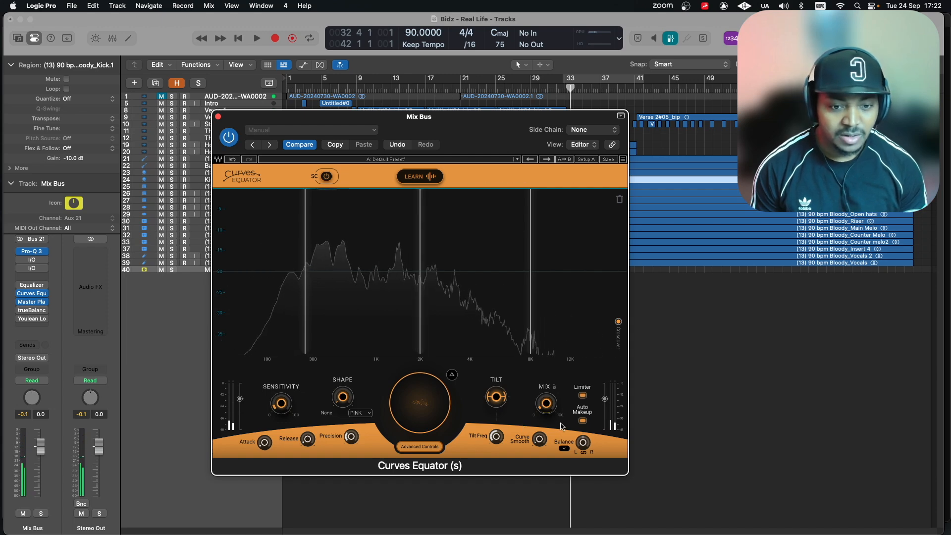
Step: Set the Mix to 3.0% and play the song while switching Curves Equator between bypassed and active
{"action": "mouse_move", "coordinate": [545, 402]}
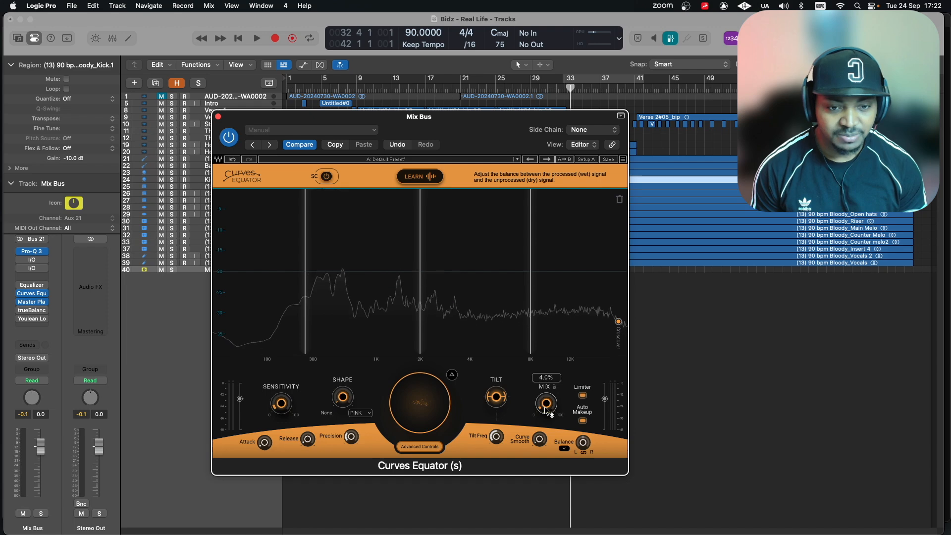
{"action": "left_click_drag", "start_coordinate": [547, 402], "coordinate": [547, 407]}
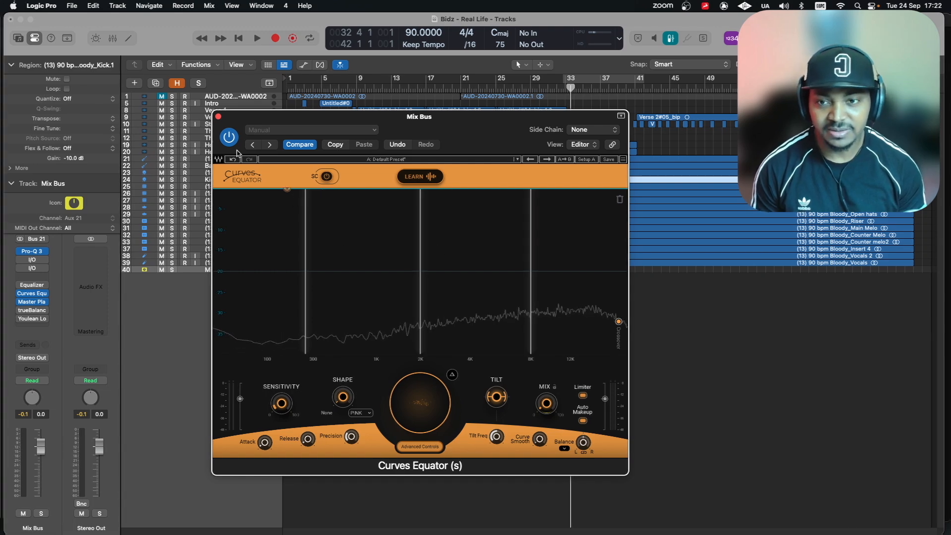
{"action": "key", "text": "space"}
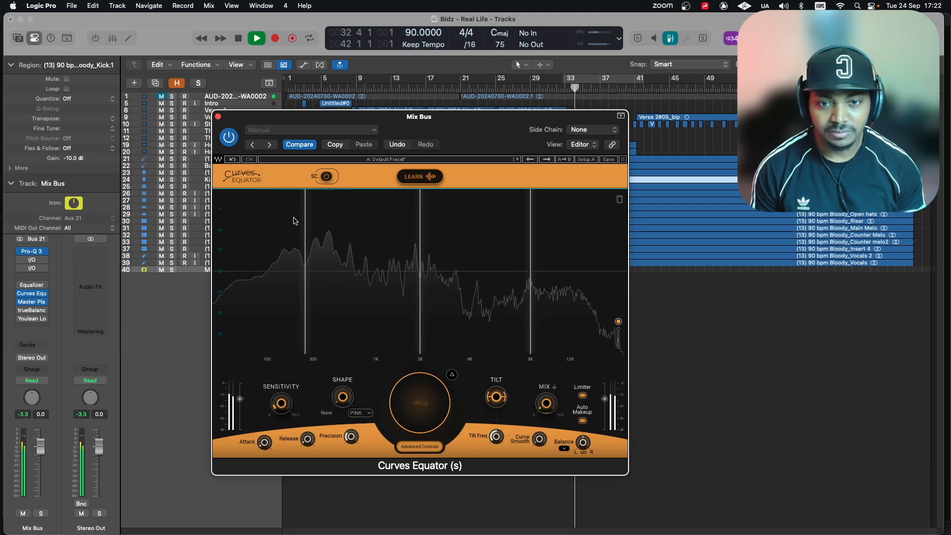
{"action": "left_click", "coordinate": [229, 137]}
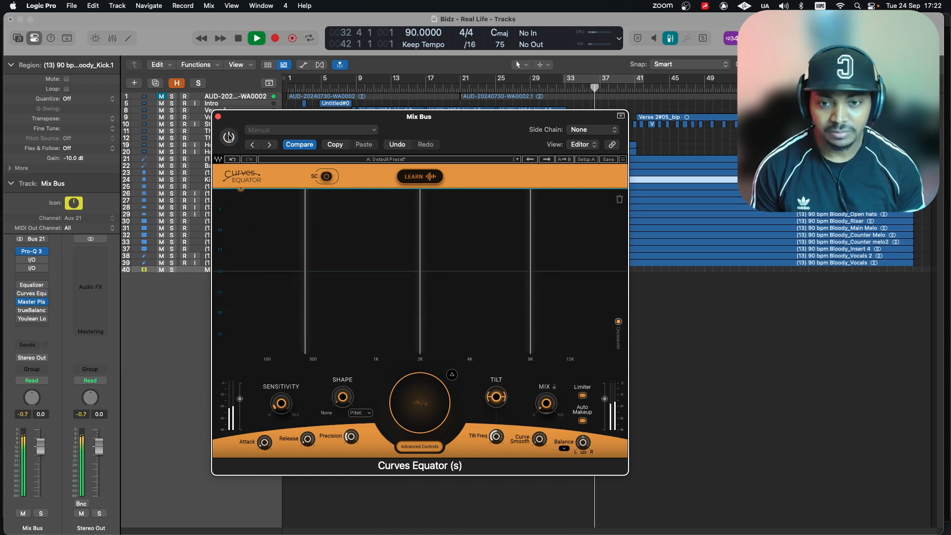
{"action": "left_click", "coordinate": [229, 137]}
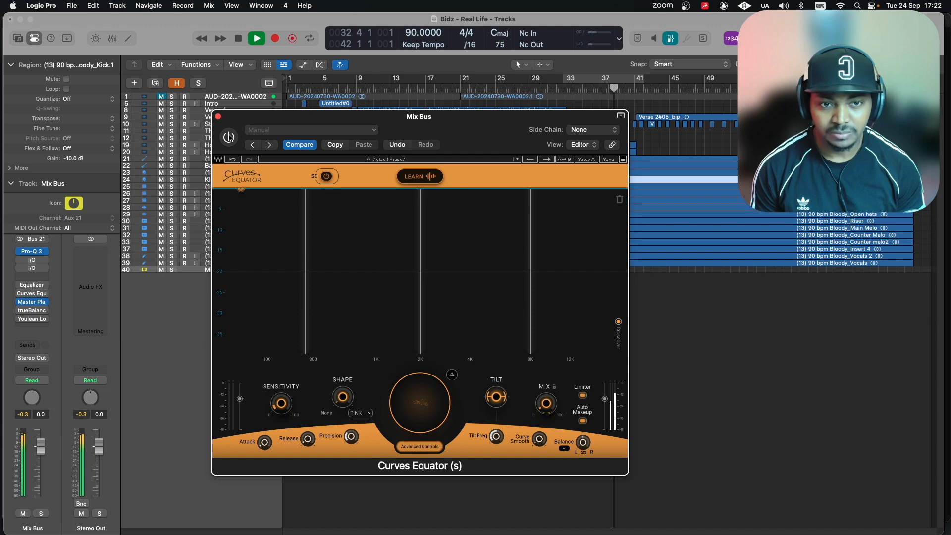
{"action": "left_click", "coordinate": [230, 137]}
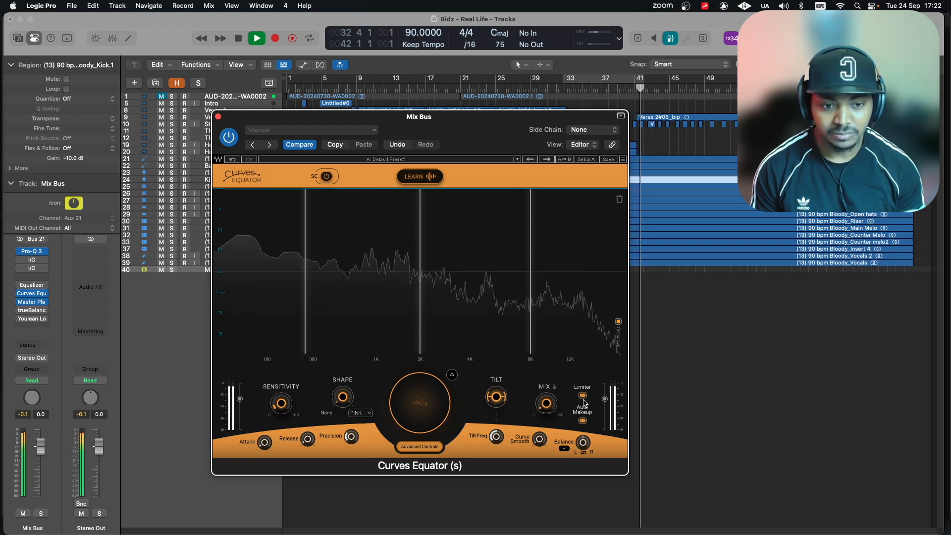
Step: Stop playback, turn off the Limiter, and toggle Auto Makeup off and back on
{"action": "key", "text": "space"}
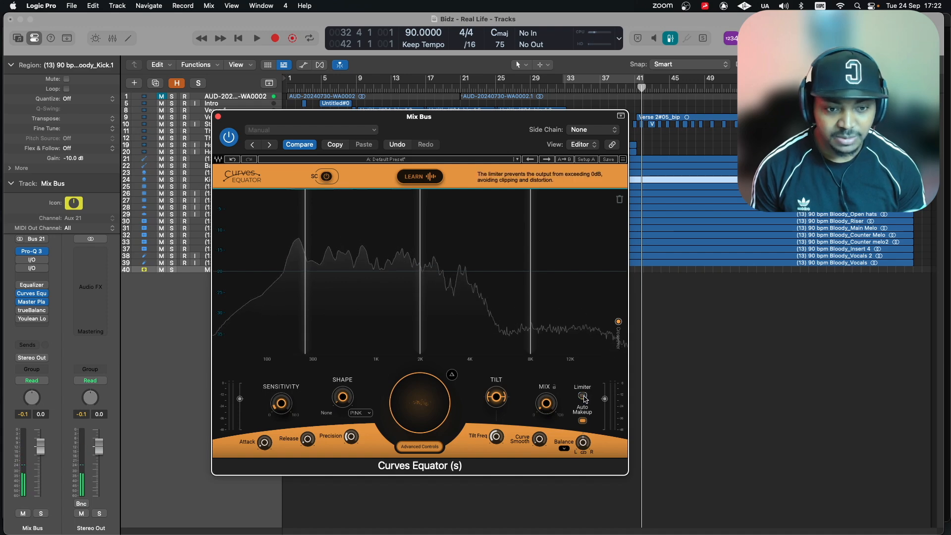
{"action": "left_click", "coordinate": [583, 420]}
{"action": "left_click", "coordinate": [584, 420]}
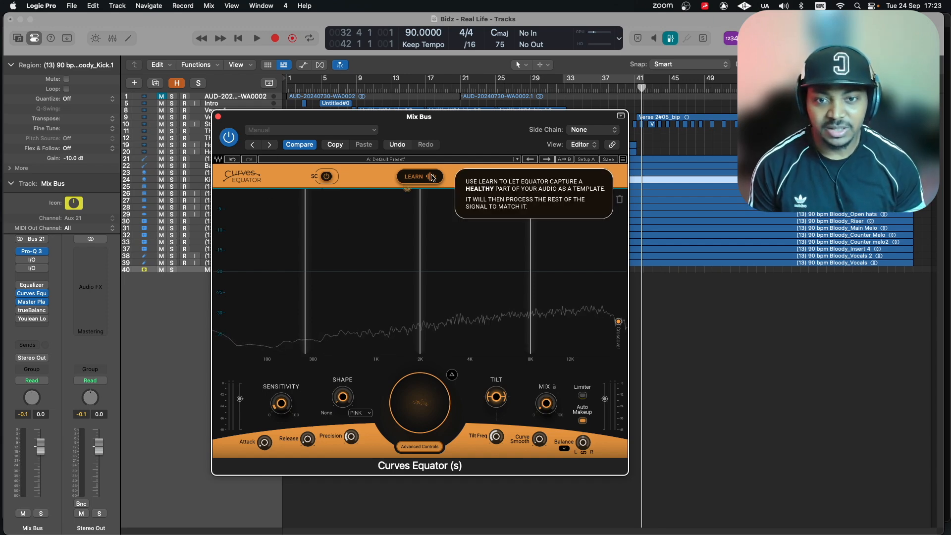
Step: Move the plug-in window aside, play the song from about bar 9 with Learn running, and apply the learned curve
{"action": "left_click_drag", "start_coordinate": [444, 123], "coordinate": [420, 124]}
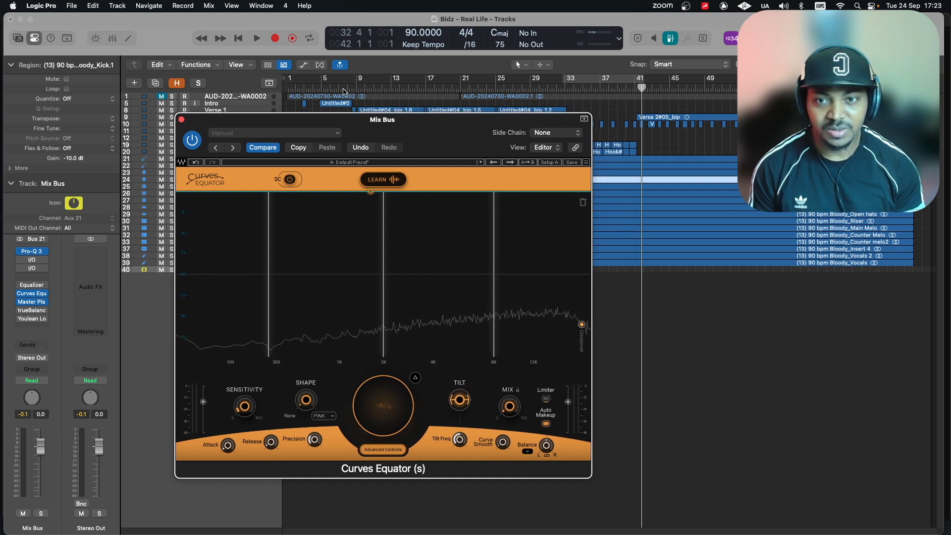
{"action": "left_click", "coordinate": [360, 88]}
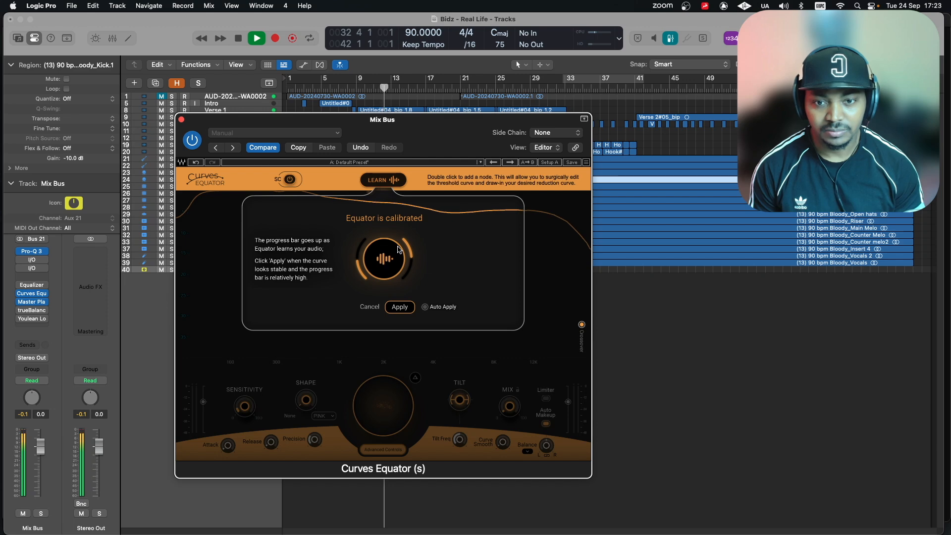
{"action": "key", "text": "space"}
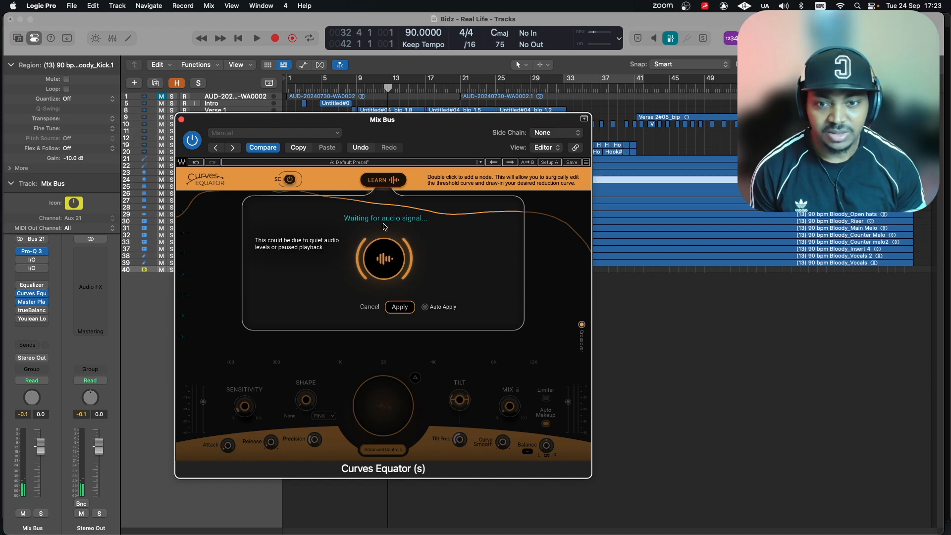
{"action": "left_click", "coordinate": [400, 308]}
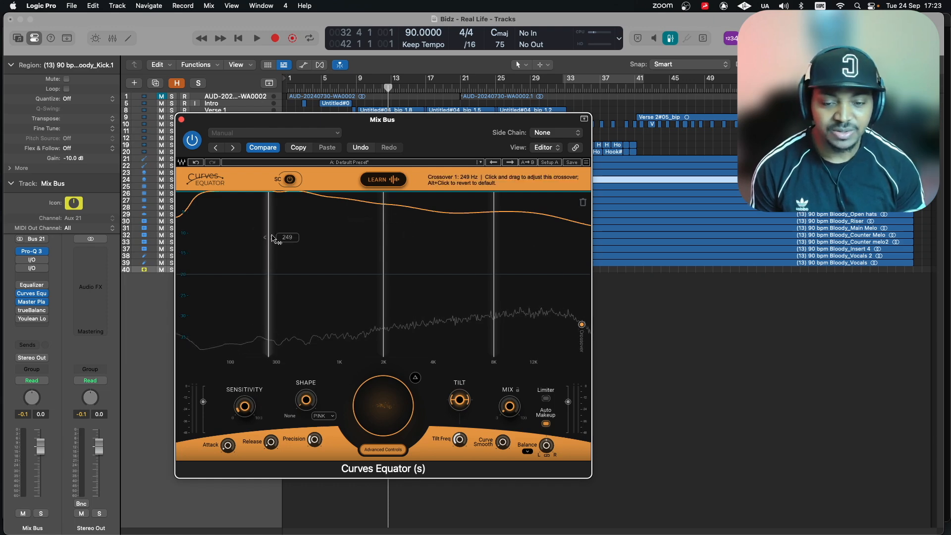
Step: Play the song with the learned curve, compare it against the bypassed sound, and stop playback
{"action": "key", "text": "space"}
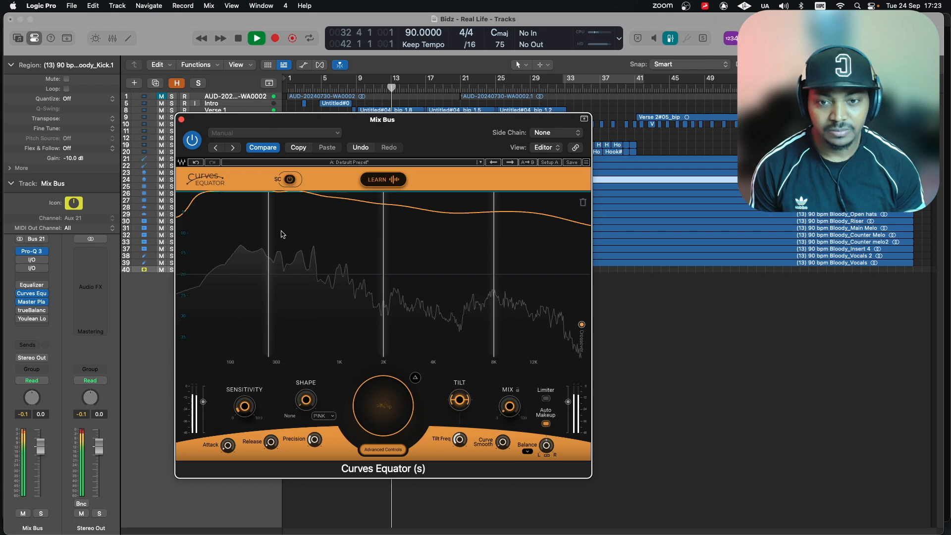
{"action": "left_click", "coordinate": [192, 140]}
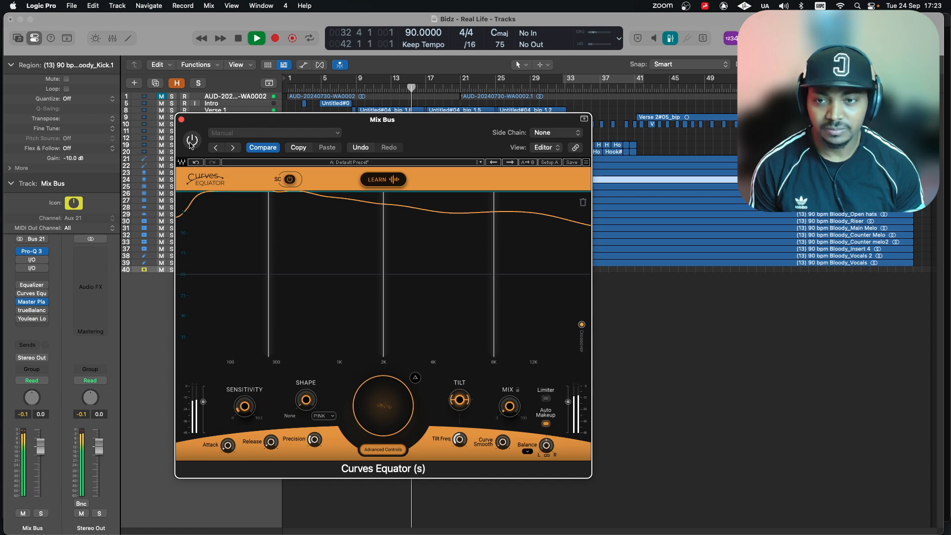
{"action": "left_click", "coordinate": [191, 141]}
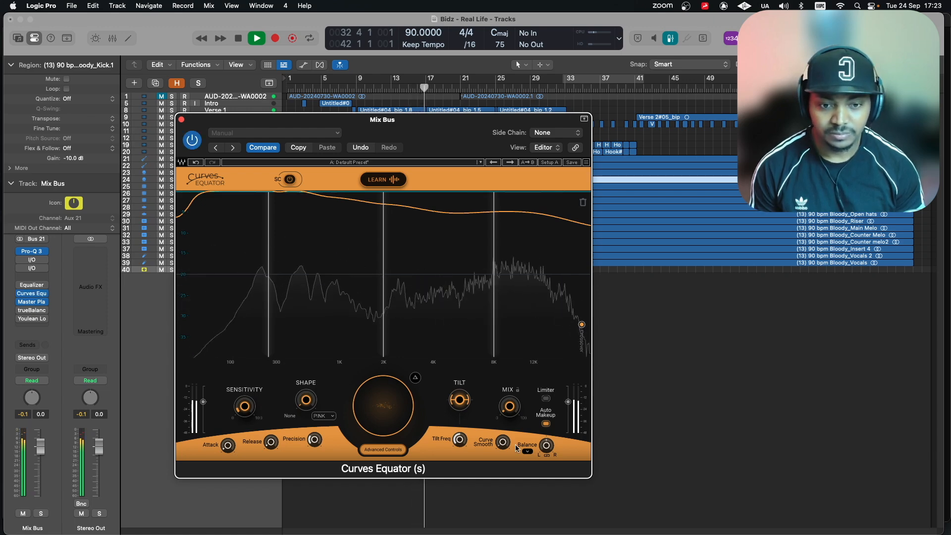
{"action": "key", "text": "space"}
{"action": "mouse_move", "coordinate": [505, 407]}
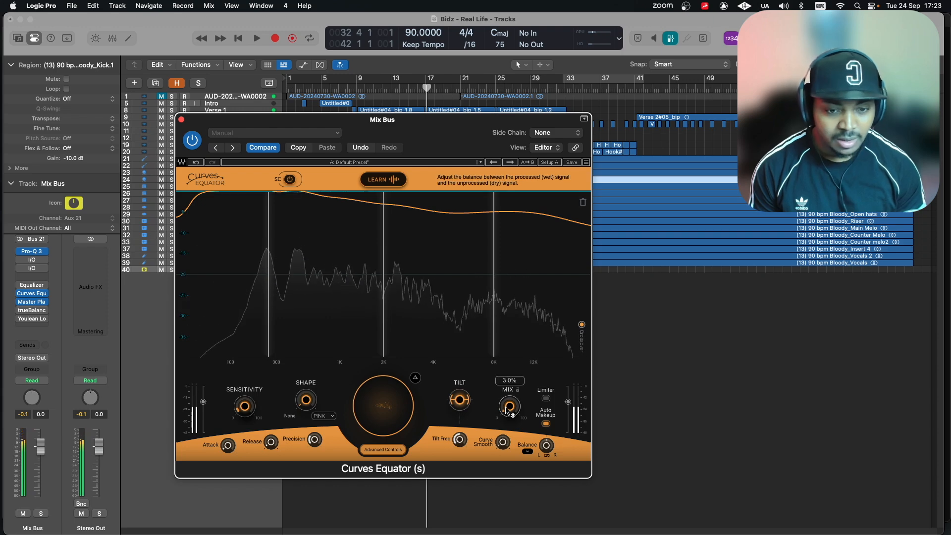
Step: Play the song with the Mix at 100%, lower the Mix to 3.0%, and play further to compare the subtler blend
{"action": "left_click_drag", "start_coordinate": [509, 410], "coordinate": [509, 373]}
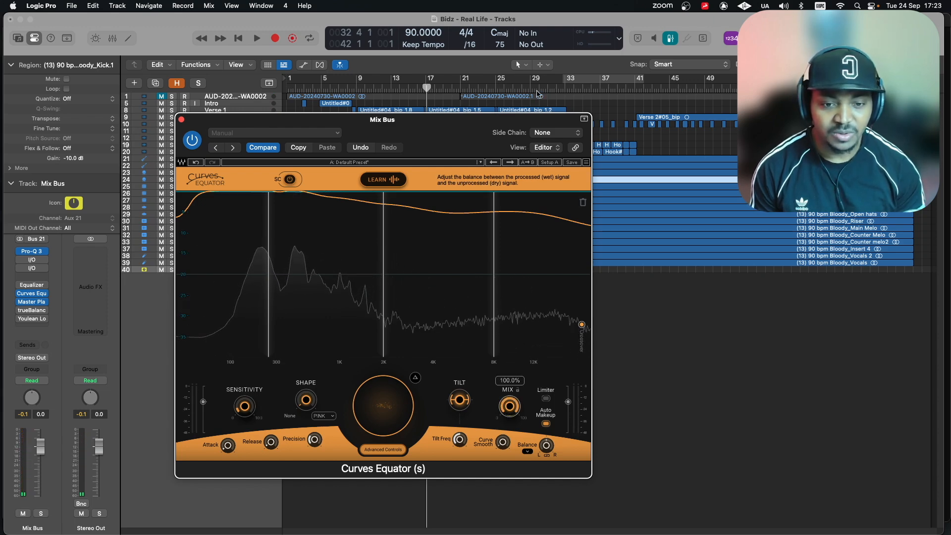
{"action": "key", "text": "space"}
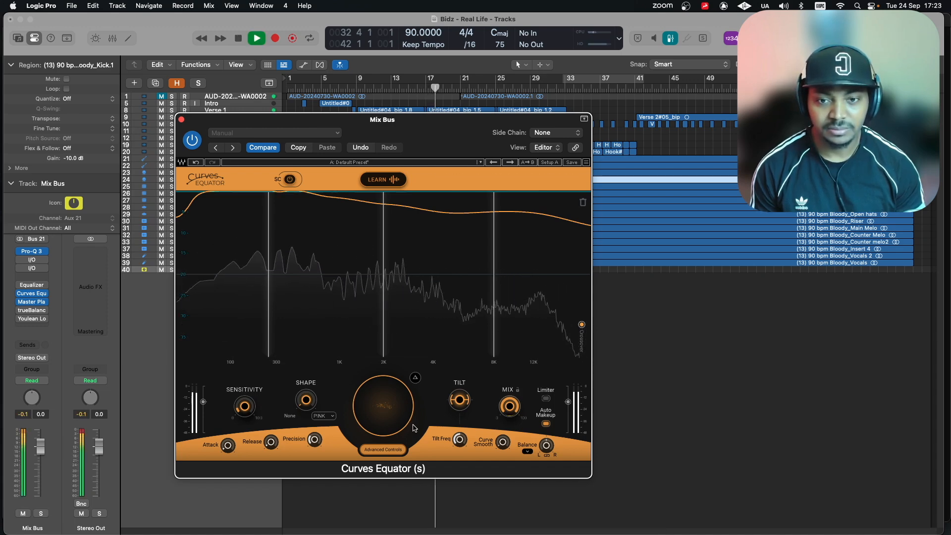
{"action": "left_click_drag", "start_coordinate": [510, 406], "coordinate": [503, 432]}
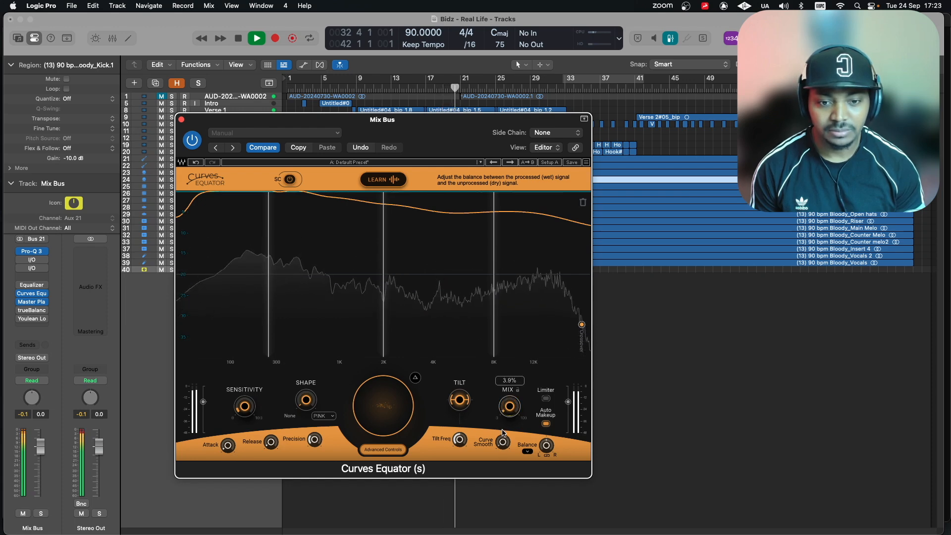
{"action": "key", "text": "space"}
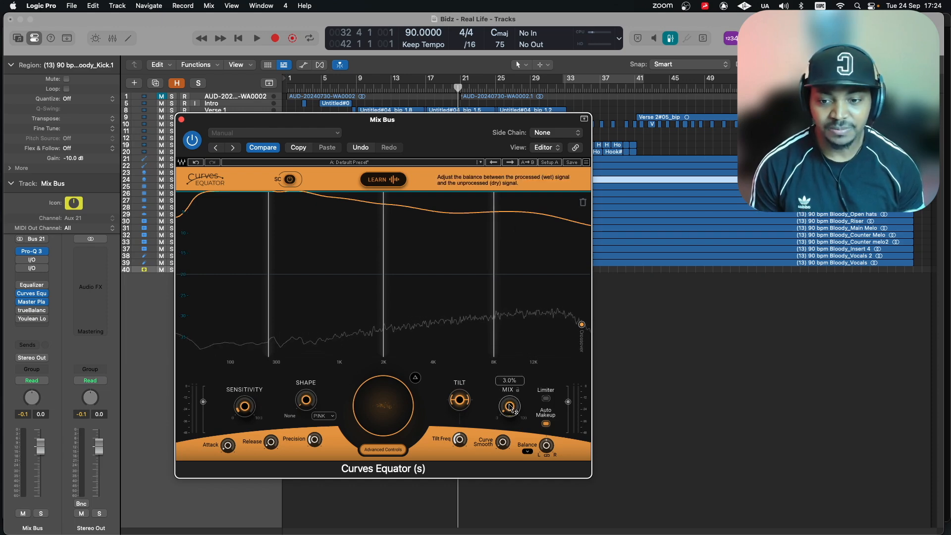
{"action": "key", "text": "space"}
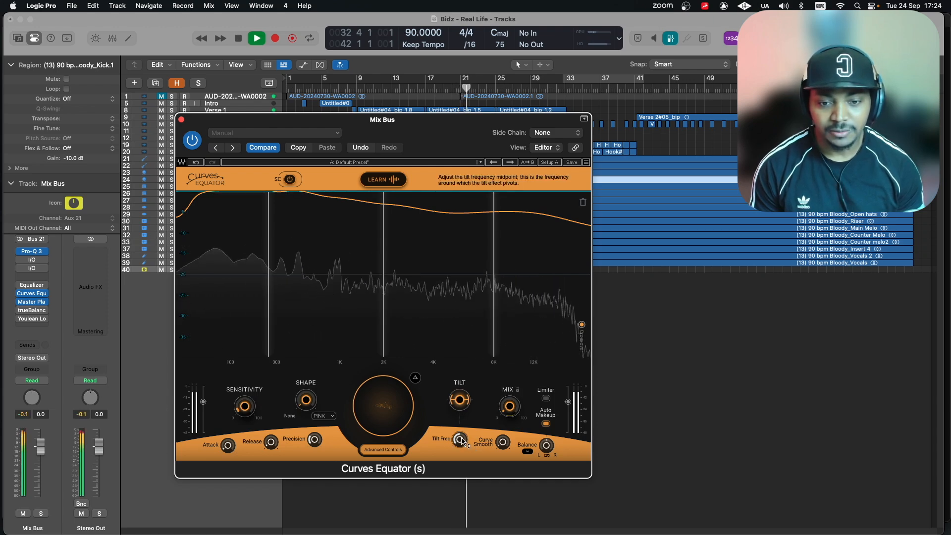
{"action": "mouse_move", "coordinate": [462, 440]}
{"action": "left_mouse_down"}
{"action": "mouse_move", "coordinate": [516, 337]}
{"action": "mouse_move", "coordinate": [486, 434]}
{"action": "mouse_move", "coordinate": [490, 415]}
{"action": "left_mouse_up"}
{"action": "key", "text": "space"}
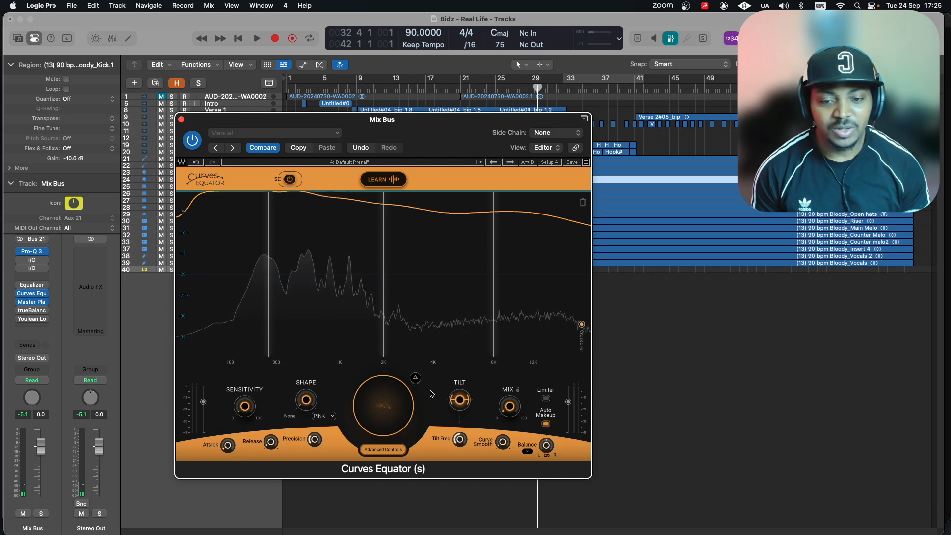
Step: Play the song with the Mix at 100%, audition what Equator removes while varying the threshold, and end the audition and playback
{"action": "left_click", "coordinate": [415, 378]}
{"action": "key", "text": "space"}
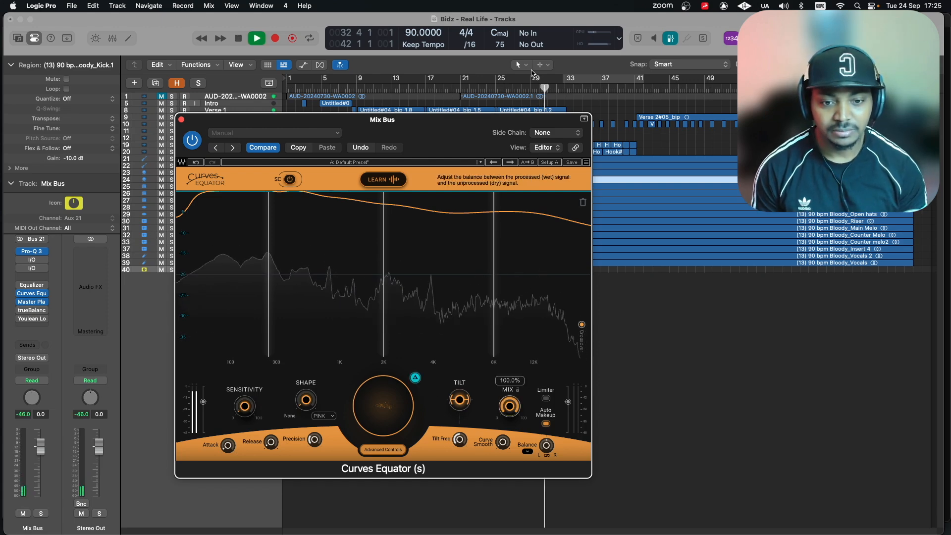
{"action": "mouse_move", "coordinate": [490, 533]}
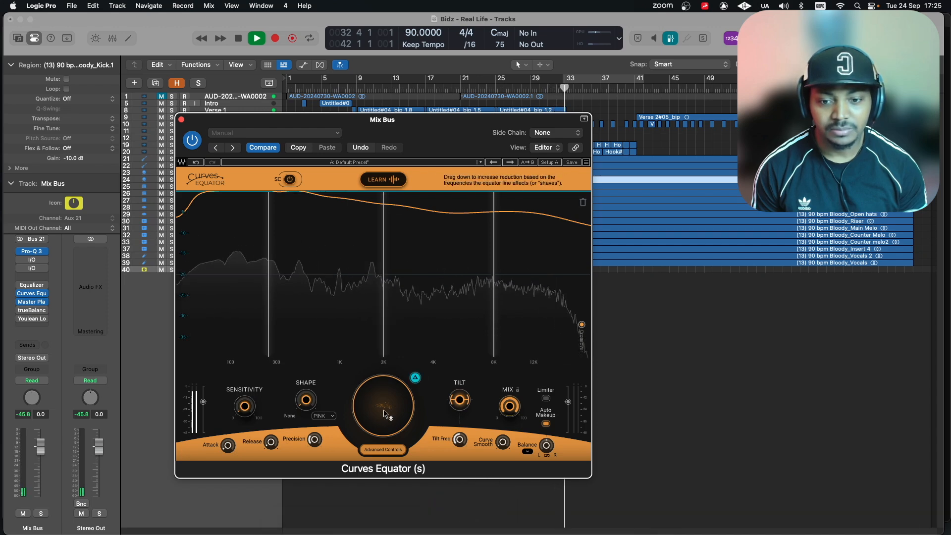
{"action": "left_click_drag", "start_coordinate": [386, 415], "coordinate": [387, 471]}
{"action": "left_click_drag", "start_coordinate": [479, 299], "coordinate": [511, 129]}
{"action": "left_click_drag", "start_coordinate": [372, 428], "coordinate": [394, 345]}
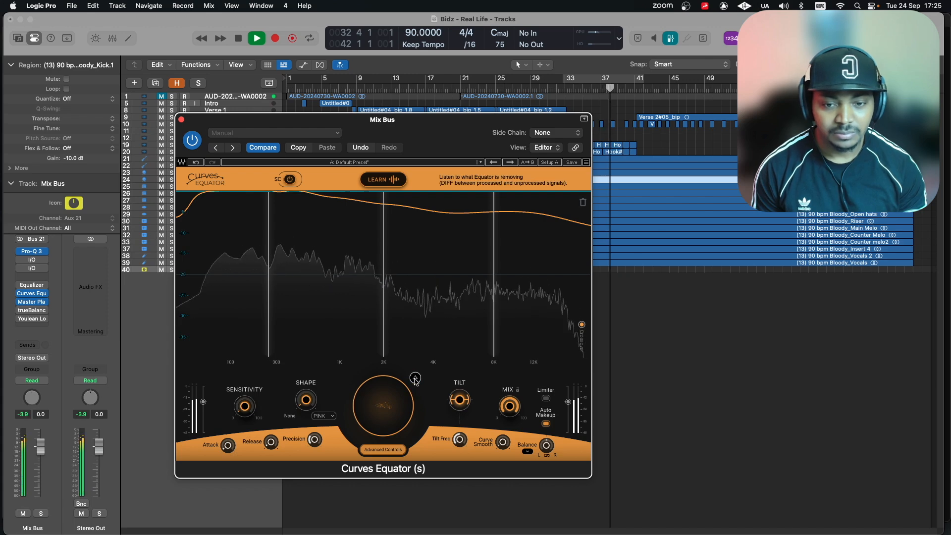
{"action": "key", "text": "space"}
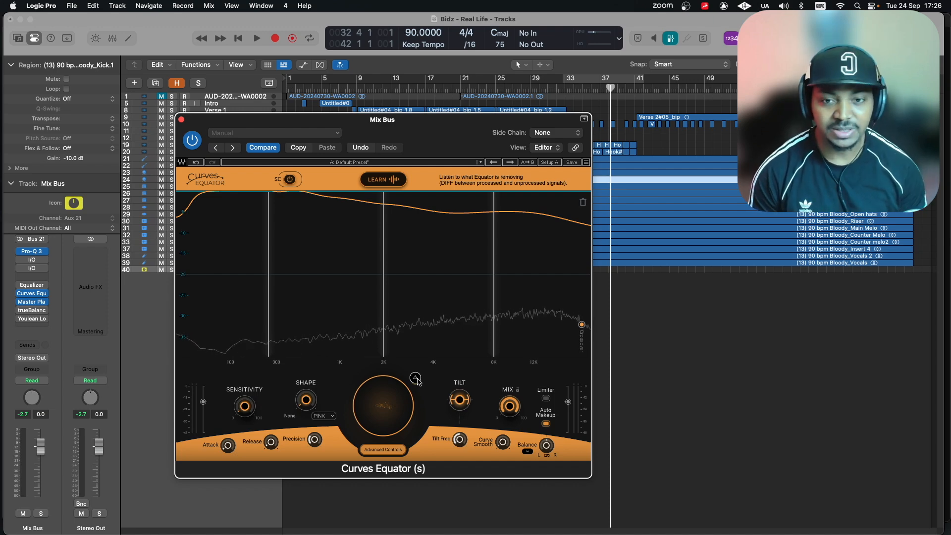
Step: Close the Mix Bus plug-in and insert Curves Equator (s) on Verse 1's LEAD bus, with the playhead at about bar 9
{"action": "left_click", "coordinate": [181, 120]}
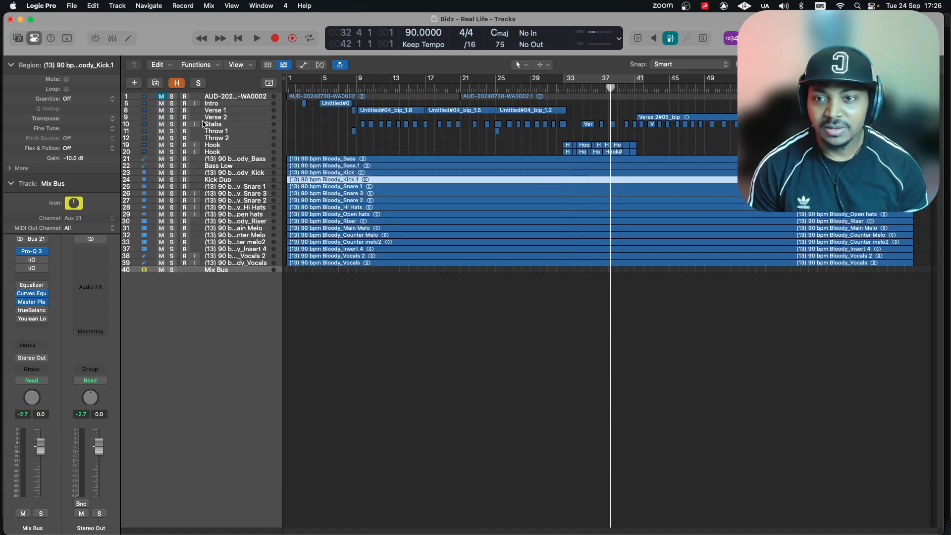
{"action": "left_click", "coordinate": [218, 111]}
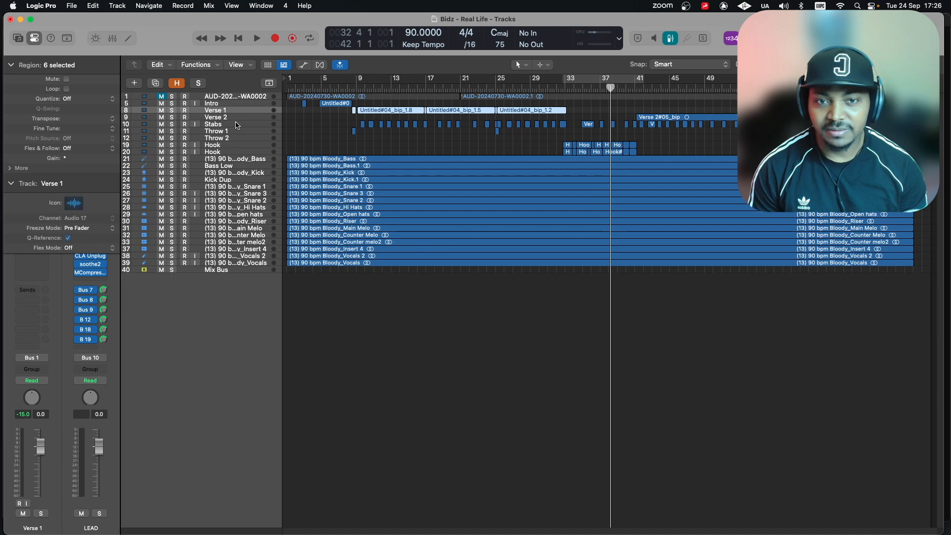
{"action": "left_click", "coordinate": [366, 89]}
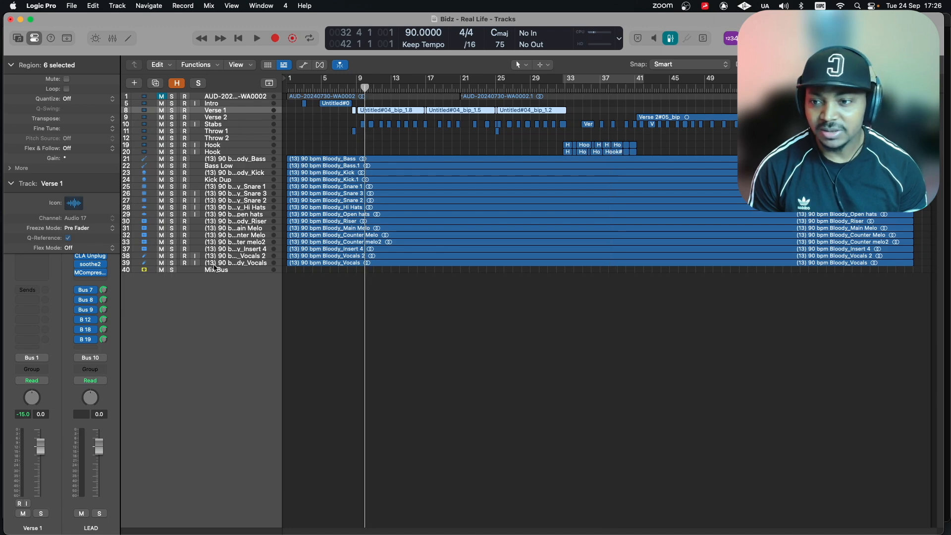
{"action": "left_click", "coordinate": [90, 283]}
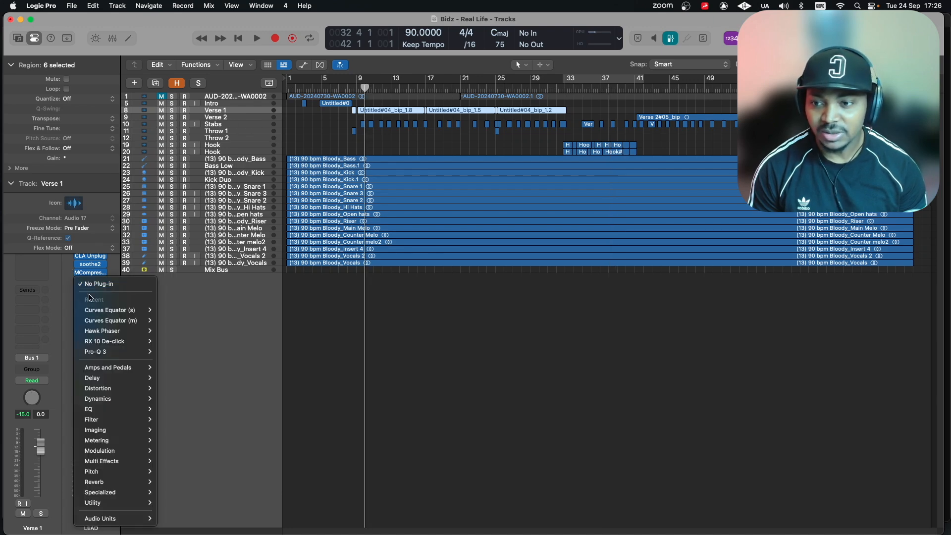
{"action": "left_click", "coordinate": [161, 321]}
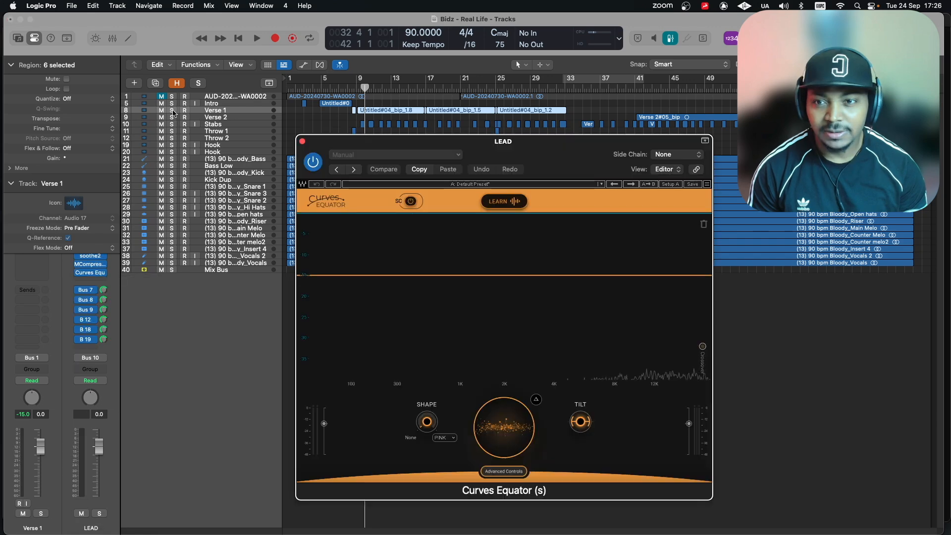
Step: Solo and play Verse 1 and set Equator's threshold to 4.6 on the vocal
{"action": "key", "text": "s"}
{"action": "key", "text": "space"}
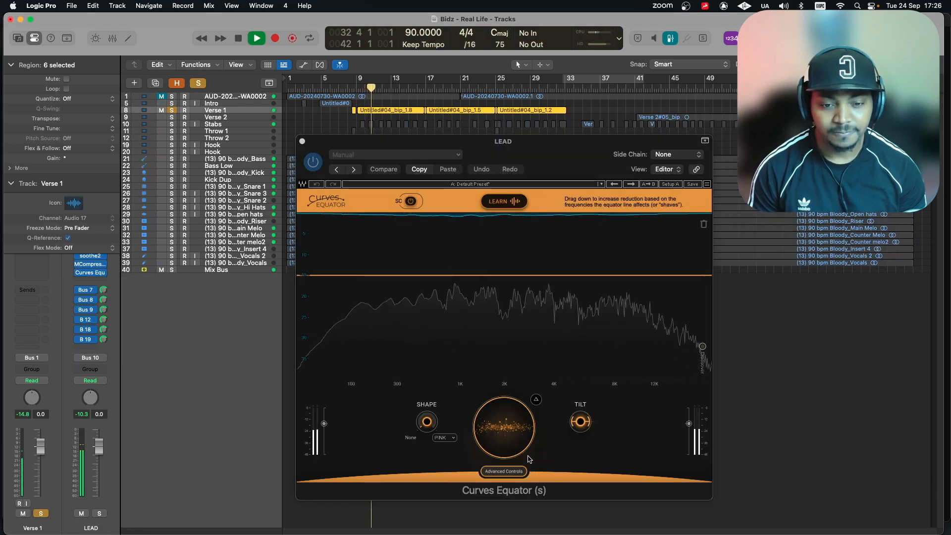
{"action": "left_click_drag", "start_coordinate": [505, 411], "coordinate": [477, 215]}
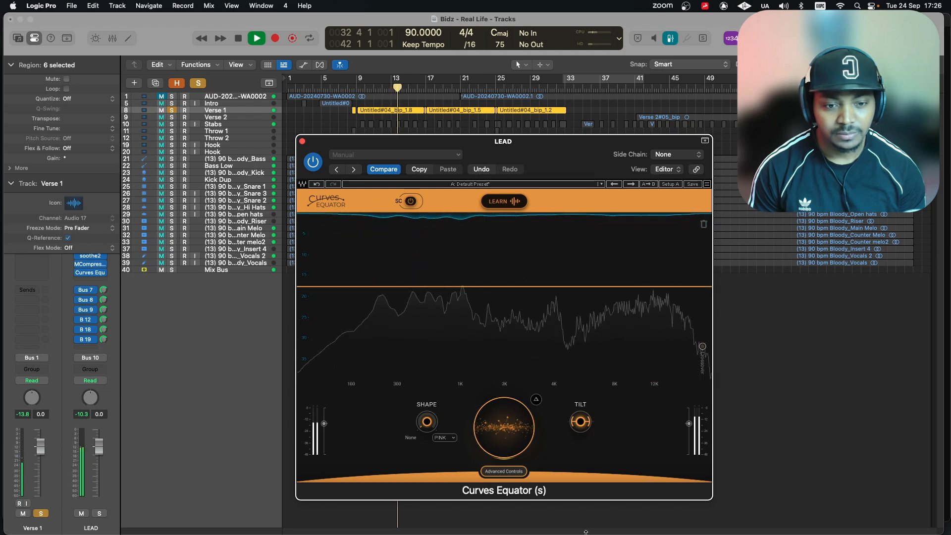
Step: Show the advanced controls, then move the lowest crossover slightly above 300 Hz and the highest one slightly above 8 kHz
{"action": "left_click", "coordinate": [510, 473]}
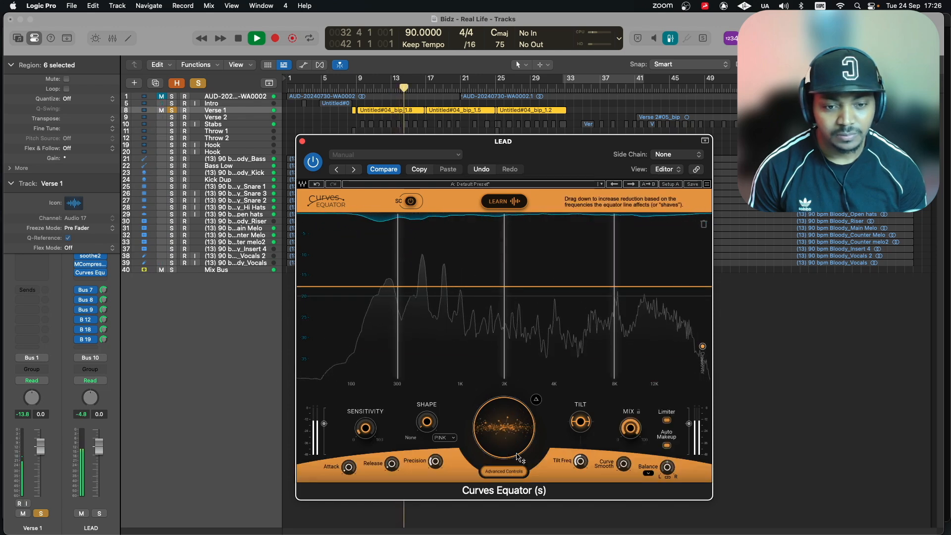
{"action": "mouse_move", "coordinate": [400, 313]}
{"action": "left_click_drag", "start_coordinate": [398, 312], "coordinate": [424, 312]}
{"action": "left_click_drag", "start_coordinate": [421, 310], "coordinate": [419, 310]}
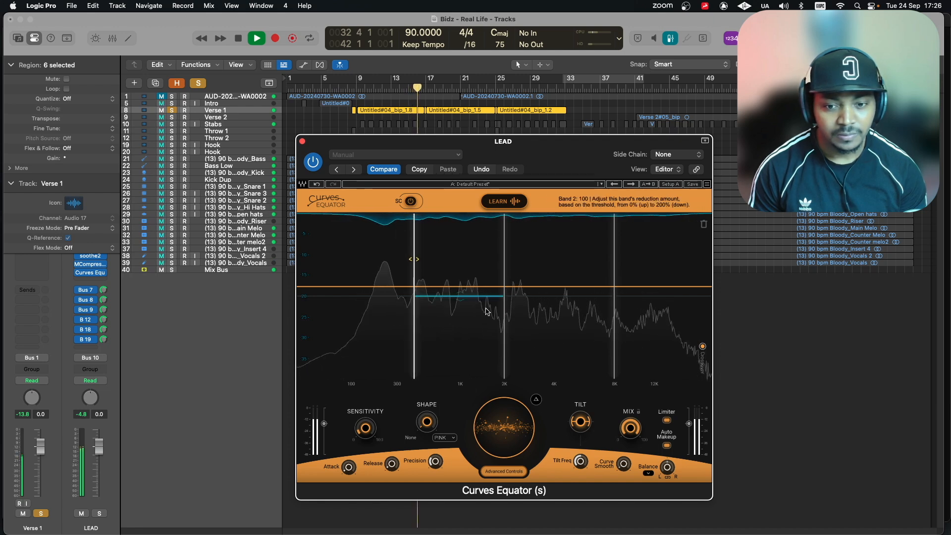
{"action": "left_click_drag", "start_coordinate": [620, 311], "coordinate": [641, 311]}
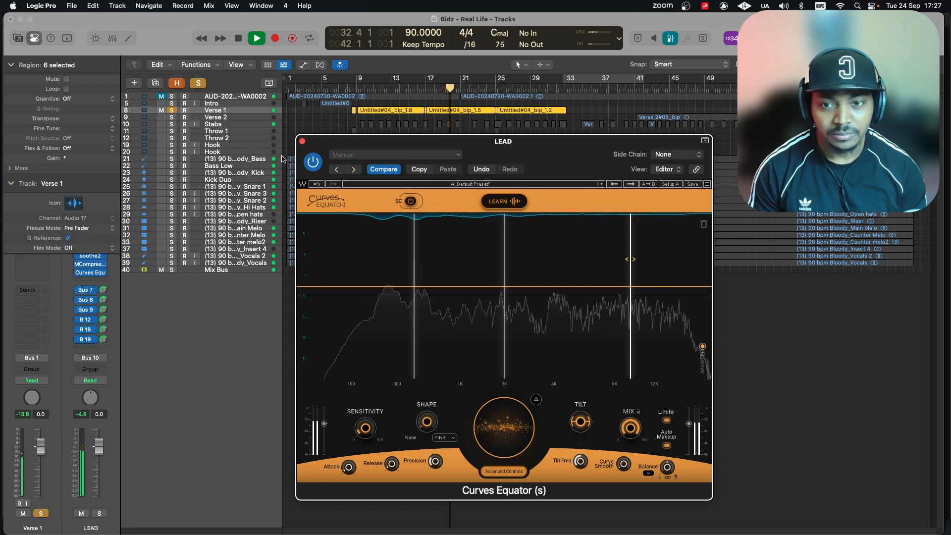
Step: Compare the vocal with Equator bypassed and active, raise the threshold line for less reduction, and stop playback
{"action": "left_click", "coordinate": [314, 161]}
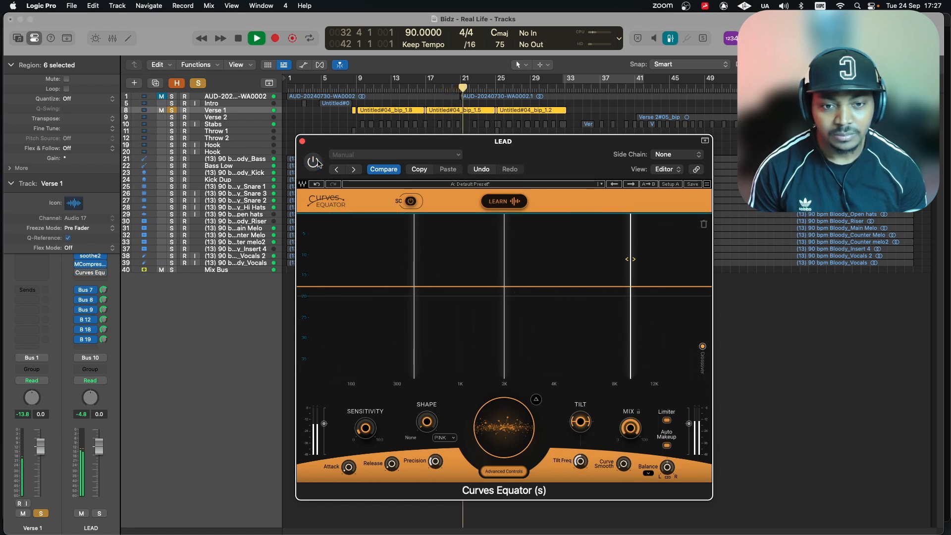
{"action": "left_click", "coordinate": [317, 162]}
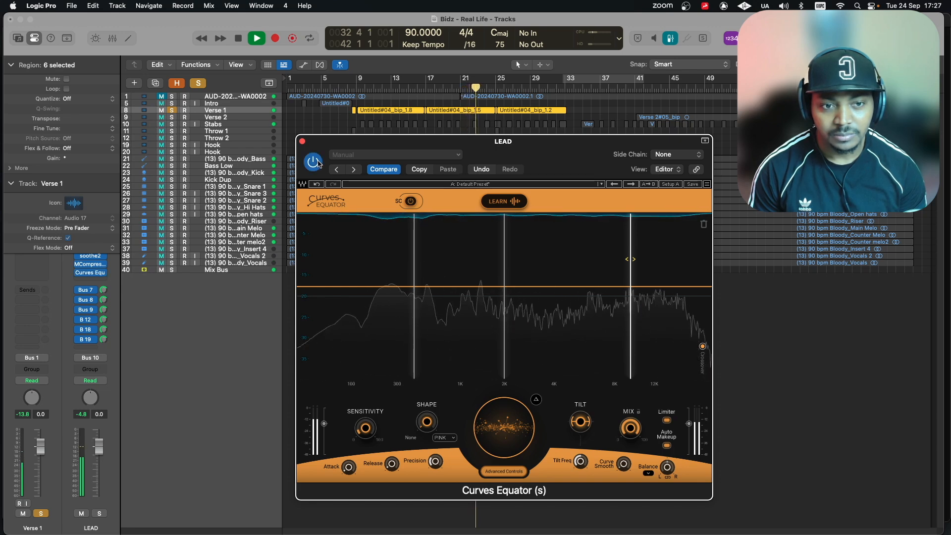
{"action": "mouse_move", "coordinate": [507, 418]}
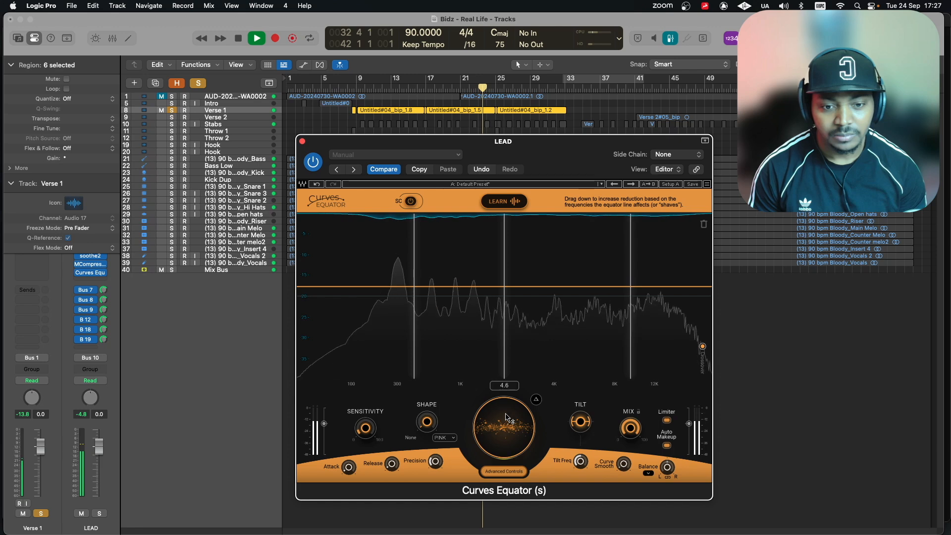
{"action": "left_click_drag", "start_coordinate": [507, 417], "coordinate": [510, 384]}
{"action": "key", "text": "space"}
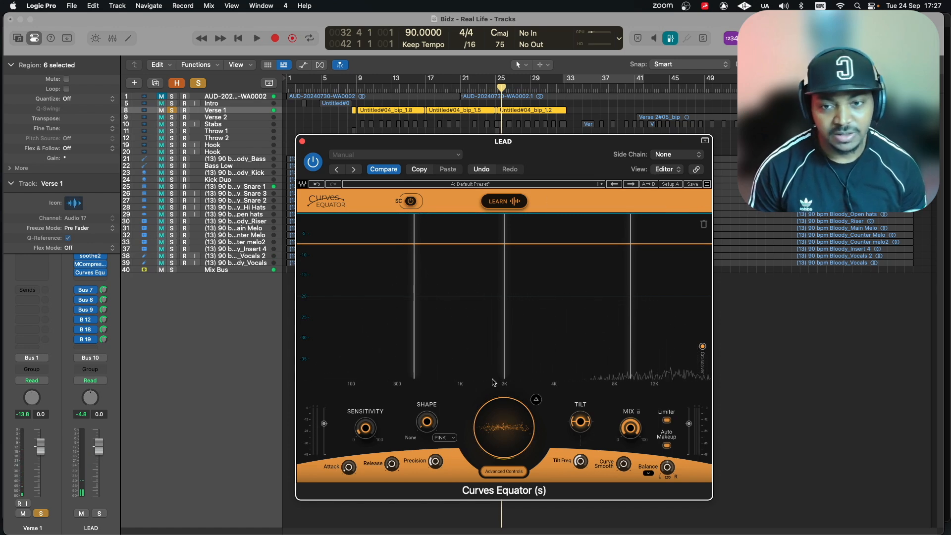
Step: Try higher and lower Release settings and nudge the Sensitivity for the vocal
{"action": "mouse_move", "coordinate": [409, 328]}
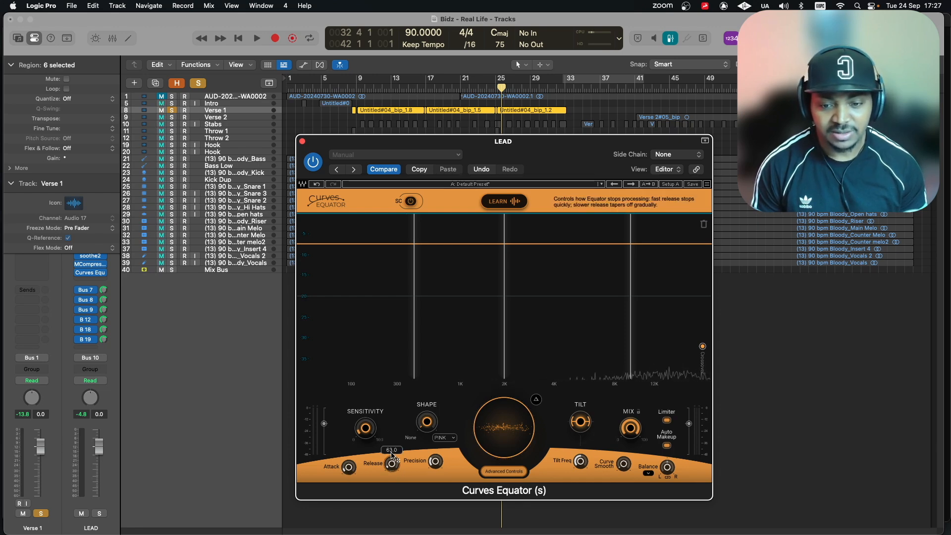
{"action": "left_click_drag", "start_coordinate": [391, 455], "coordinate": [396, 441]}
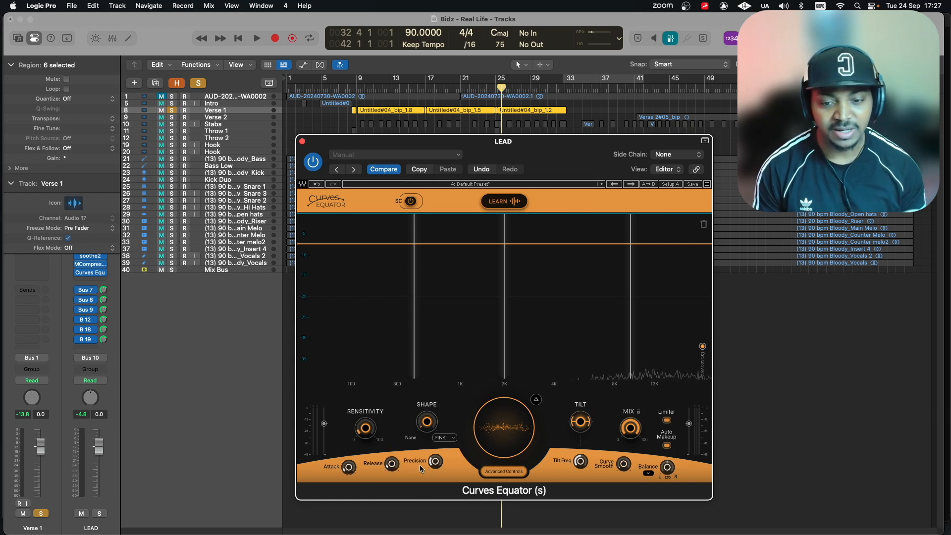
{"action": "left_click_drag", "start_coordinate": [392, 470], "coordinate": [402, 488]}
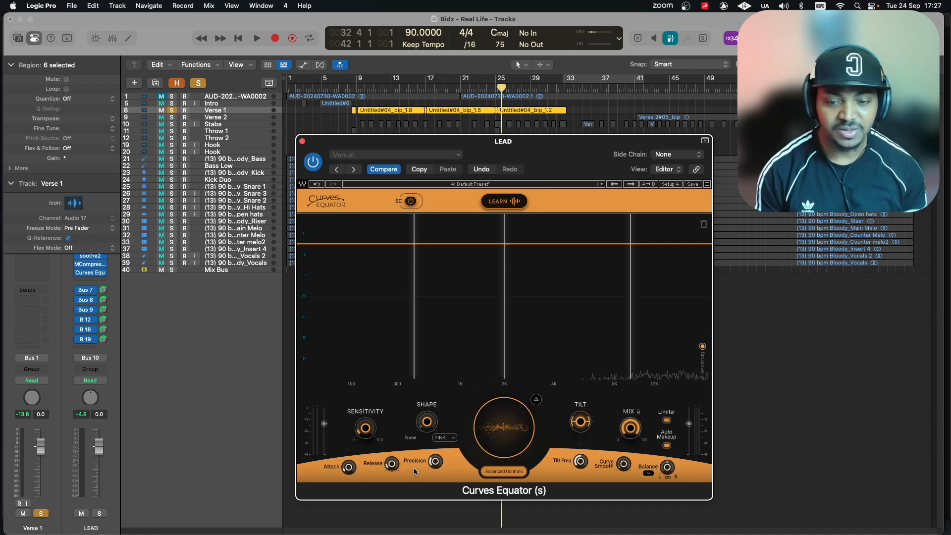
{"action": "mouse_move", "coordinate": [363, 433]}
{"action": "left_mouse_down"}
{"action": "mouse_move", "coordinate": [364, 442]}
{"action": "mouse_move", "coordinate": [369, 403]}
{"action": "mouse_move", "coordinate": [373, 436]}
{"action": "mouse_move", "coordinate": [365, 432]}
{"action": "left_mouse_up"}
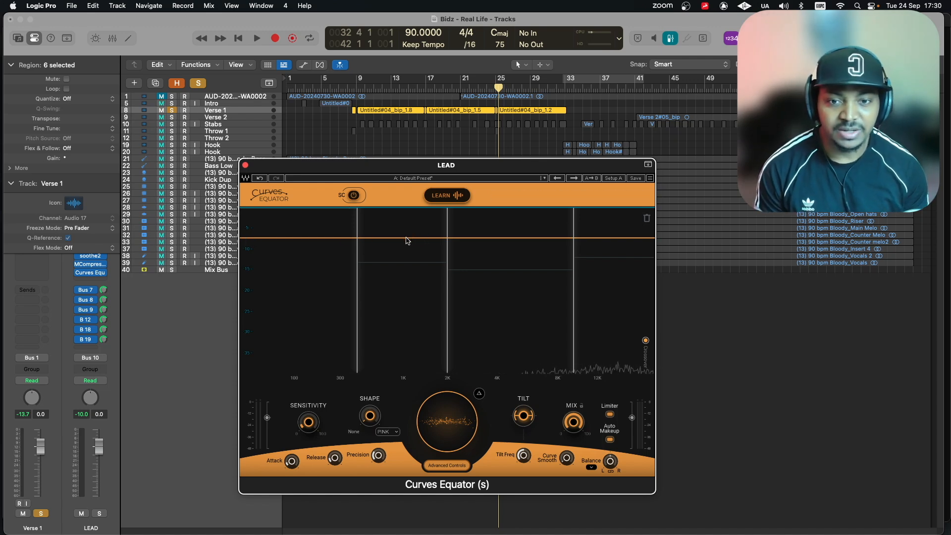
Step: Add a threshold-curve node at 1067 Hz with 3.8 gain, try wider and narrower Q up to 3.1, and raise its frequency slightly
{"action": "mouse_move", "coordinate": [407, 239]}
{"action": "left_click_drag", "start_coordinate": [407, 239], "coordinate": [408, 231]}
{"action": "scroll", "coordinate": [407, 230], "scroll_direction": "down", "scroll_amount": 5}
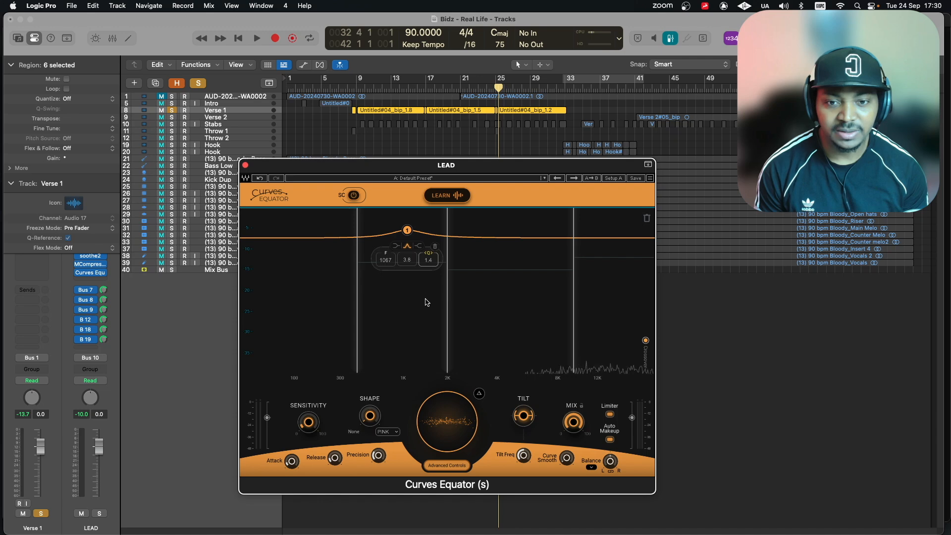
{"action": "scroll", "coordinate": [408, 231], "scroll_direction": "down", "scroll_amount": 4}
{"action": "scroll", "coordinate": [407, 231], "scroll_direction": "up", "scroll_amount": 6}
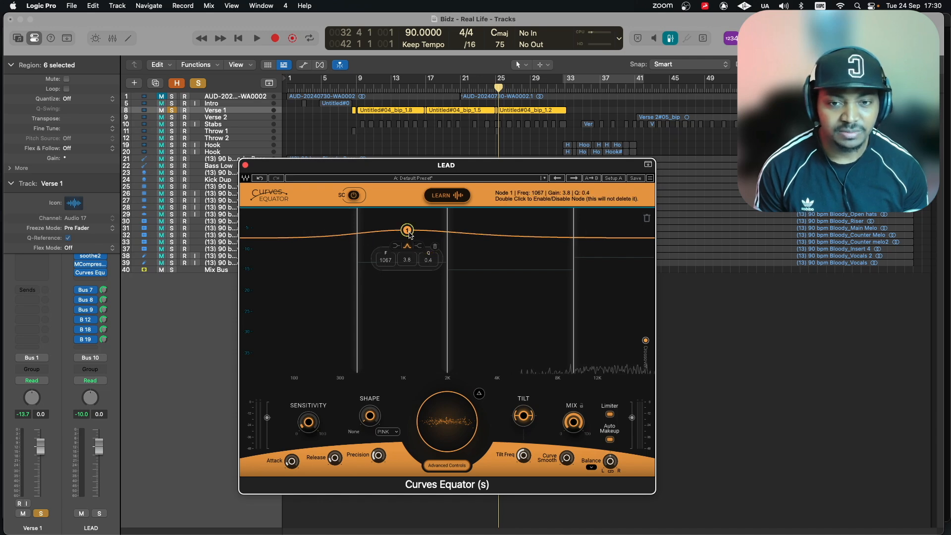
{"action": "scroll", "coordinate": [407, 233], "scroll_direction": "up", "scroll_amount": 1}
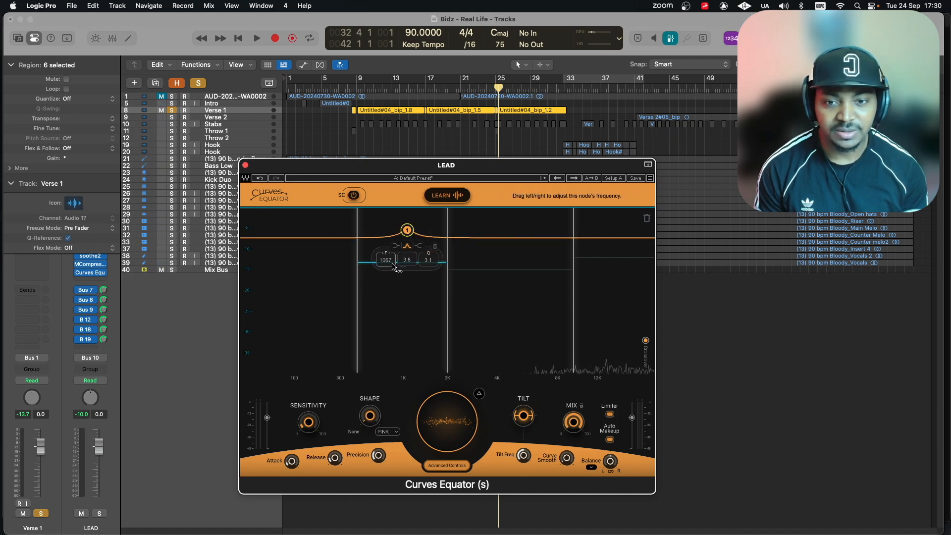
{"action": "left_click_drag", "start_coordinate": [387, 259], "coordinate": [383, 308]}
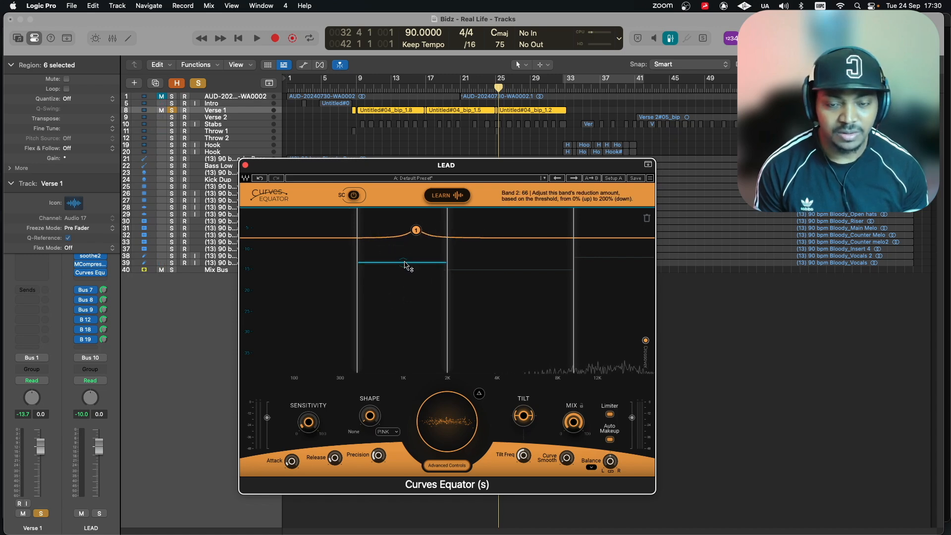
Step: Slightly lessen Band 2's reduction and add a second low-frequency node at 143 Hz with 0.5 gain and 0.7 Q
{"action": "mouse_move", "coordinate": [405, 265]}
{"action": "left_mouse_down"}
{"action": "mouse_move", "coordinate": [405, 354]}
{"action": "mouse_move", "coordinate": [417, 199]}
{"action": "mouse_move", "coordinate": [416, 260]}
{"action": "left_mouse_up"}
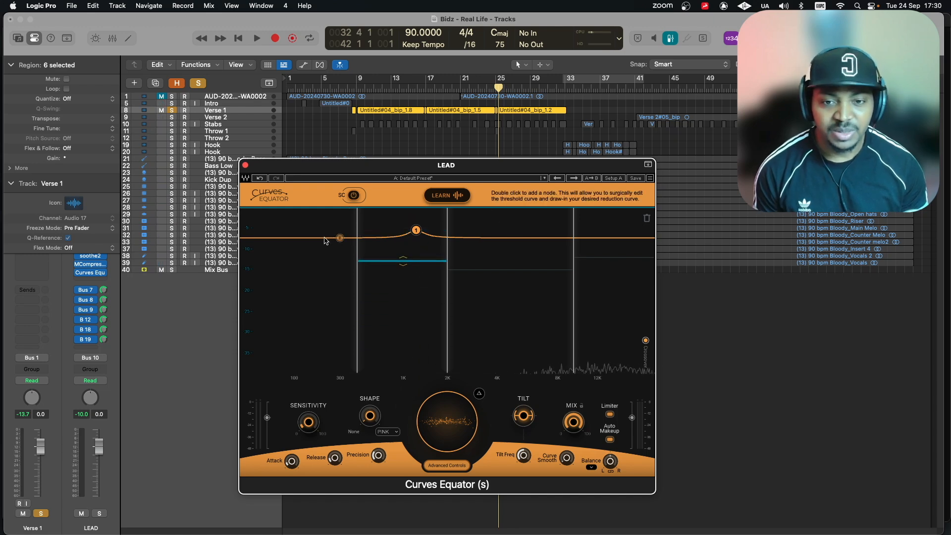
{"action": "double_click", "coordinate": [270, 238]}
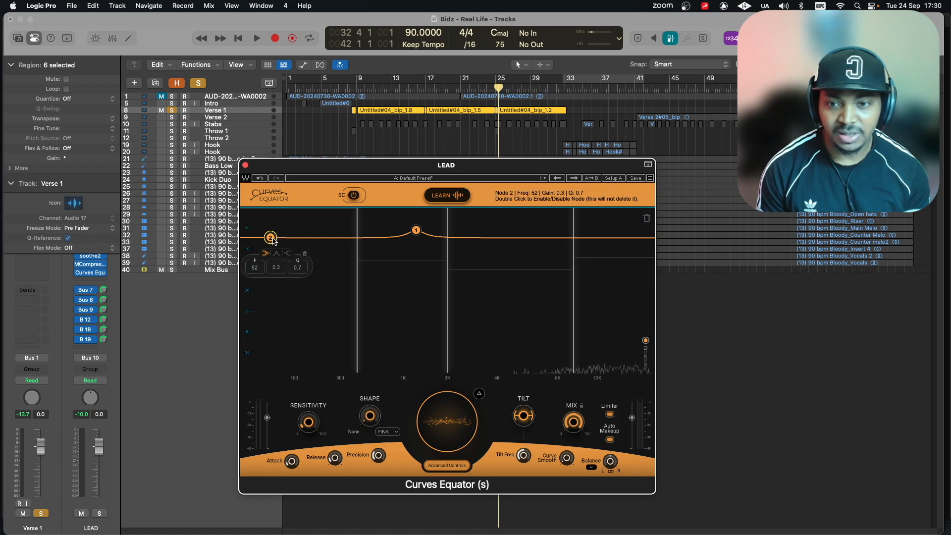
{"action": "left_click_drag", "start_coordinate": [271, 237], "coordinate": [310, 238]}
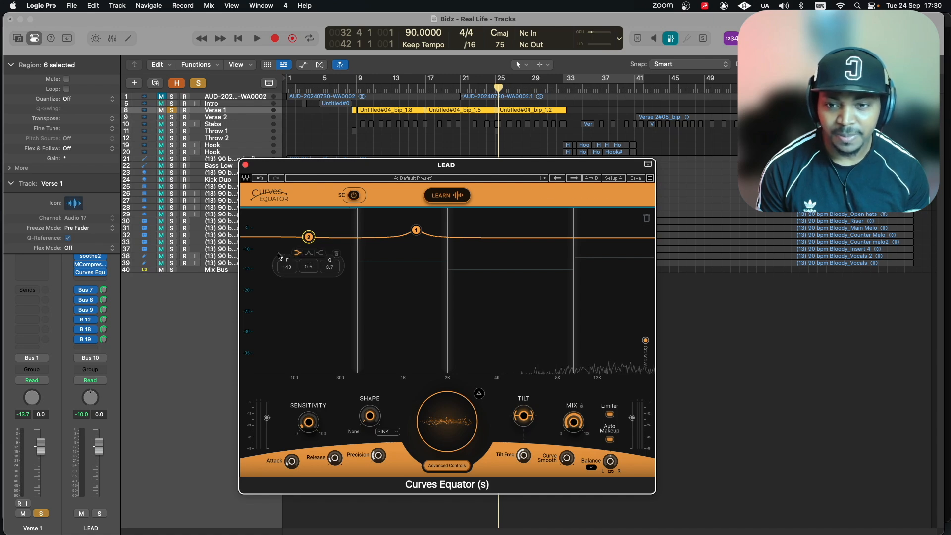
Step: Try a Bell filter on the 143 Hz node, restore its shelf shape, and add a third threshold-curve node at the far high end
{"action": "left_click", "coordinate": [309, 254]}
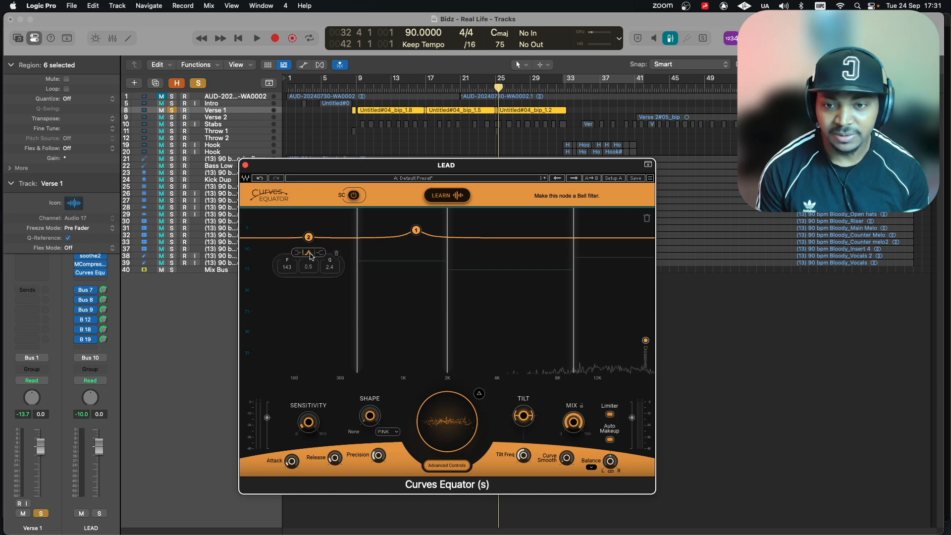
{"action": "left_click", "coordinate": [297, 255]}
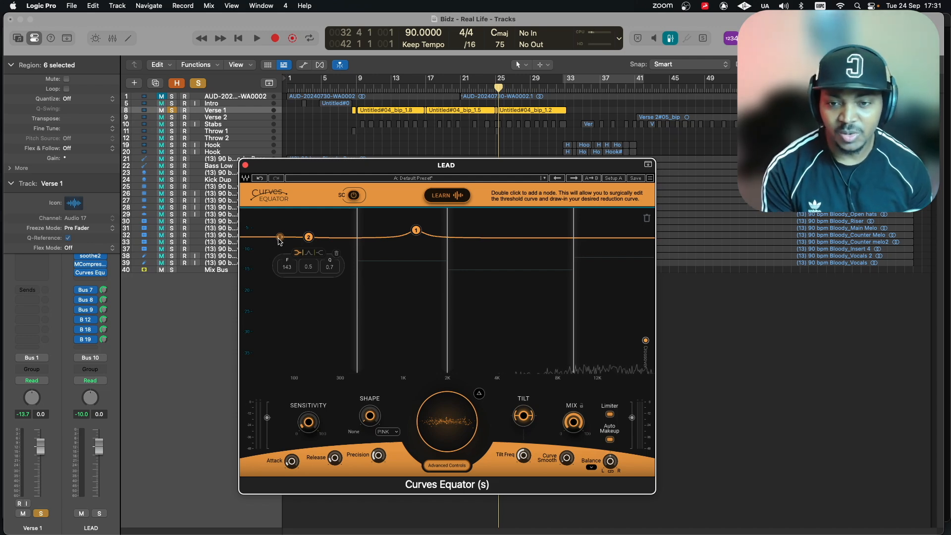
{"action": "double_click", "coordinate": [638, 238]}
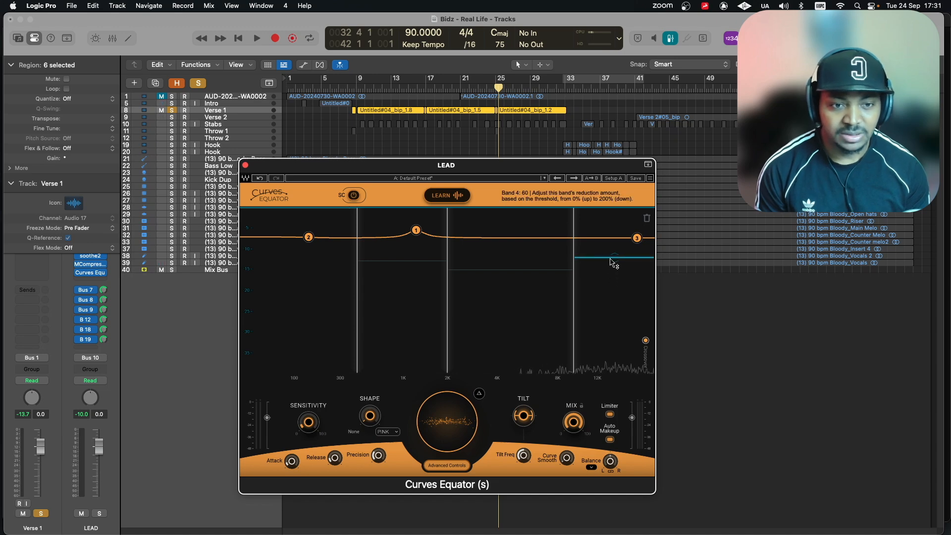
Step: Reduce Band 4's reduction to its minimum, slightly lessen Band 3's reduction, and reposition the plugin window
{"action": "left_click_drag", "start_coordinate": [616, 259], "coordinate": [621, 167]}
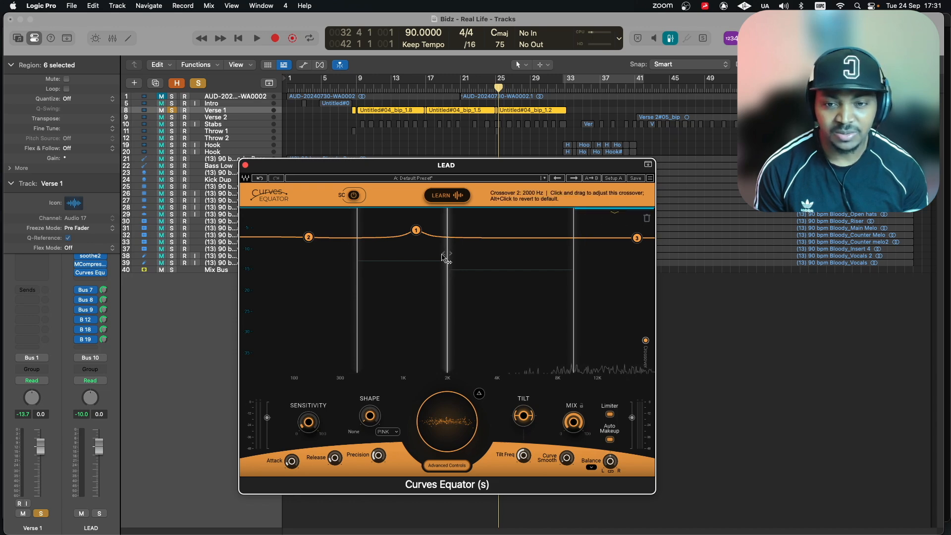
{"action": "left_click_drag", "start_coordinate": [492, 271], "coordinate": [493, 259]}
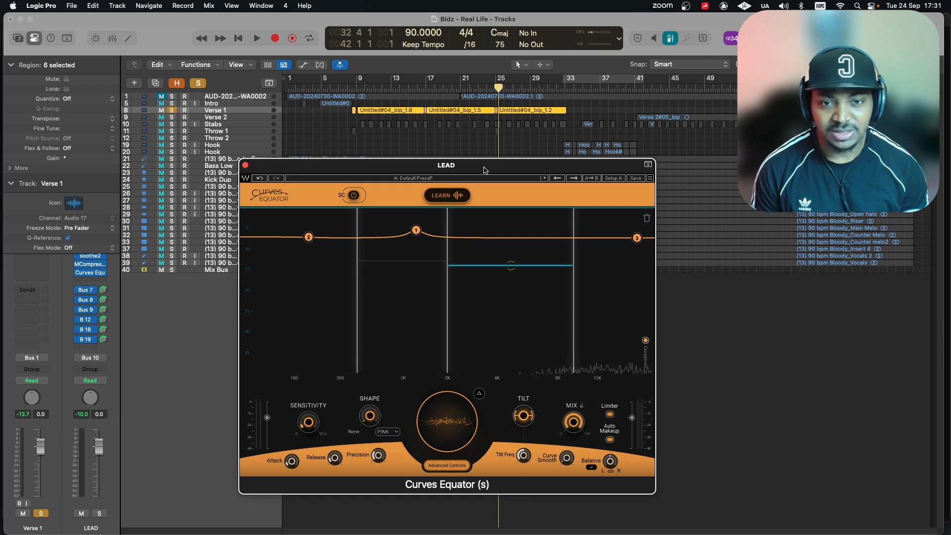
{"action": "left_click_drag", "start_coordinate": [483, 170], "coordinate": [442, 165]}
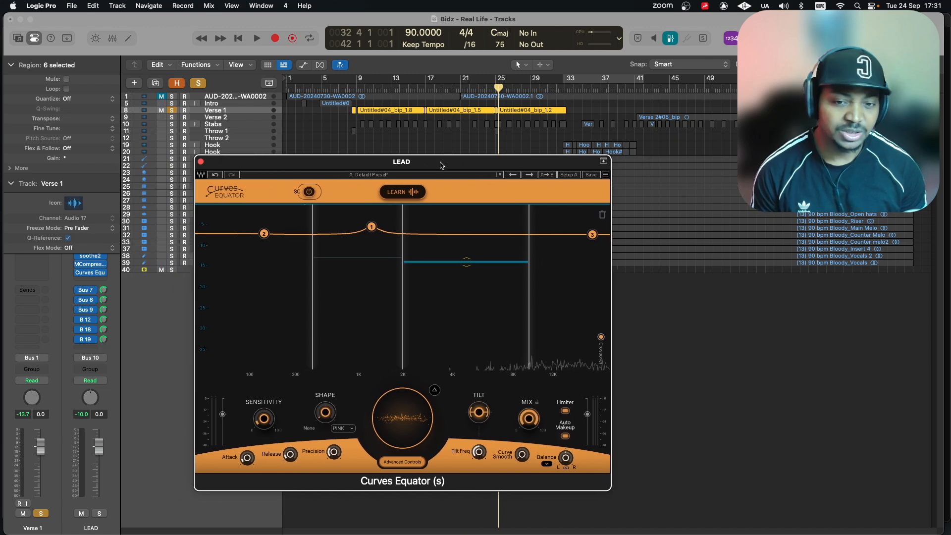